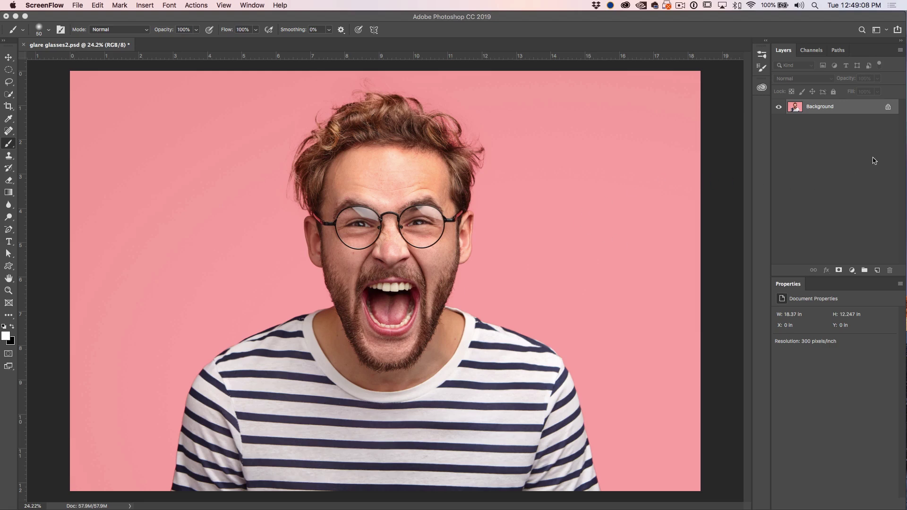
- Duplicate the Background layer into a new Layer 1 with Cmd+J
{"action": "left_click", "coordinate": [830, 110]}
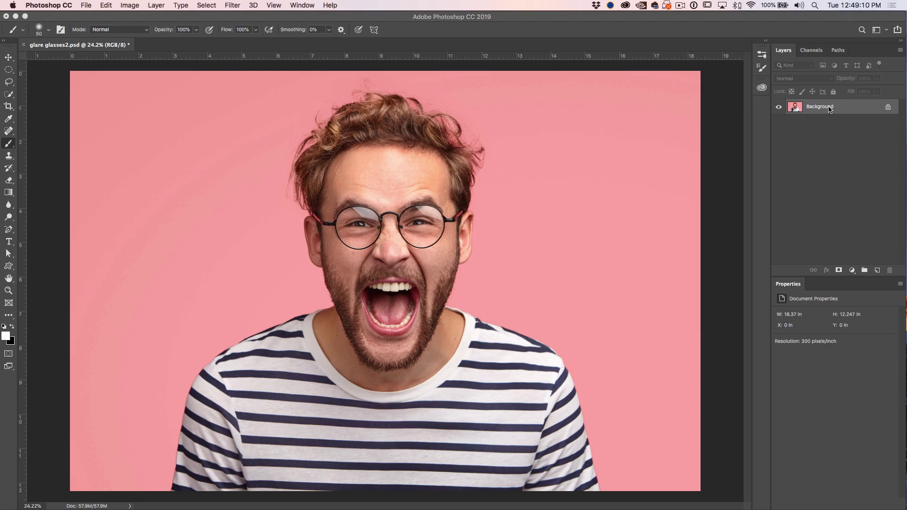
{"action": "left_click_drag", "start_coordinate": [830, 114], "coordinate": [829, 112]}
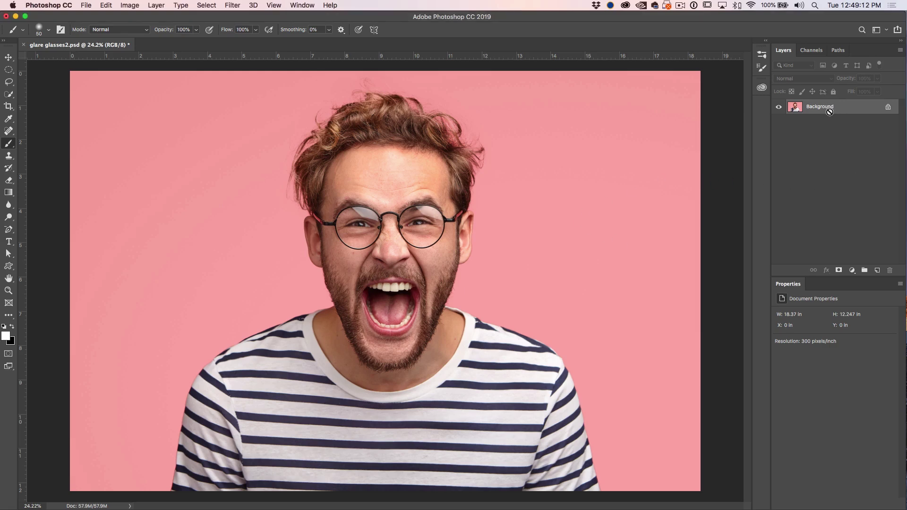
{"action": "key", "text": "super+j"}
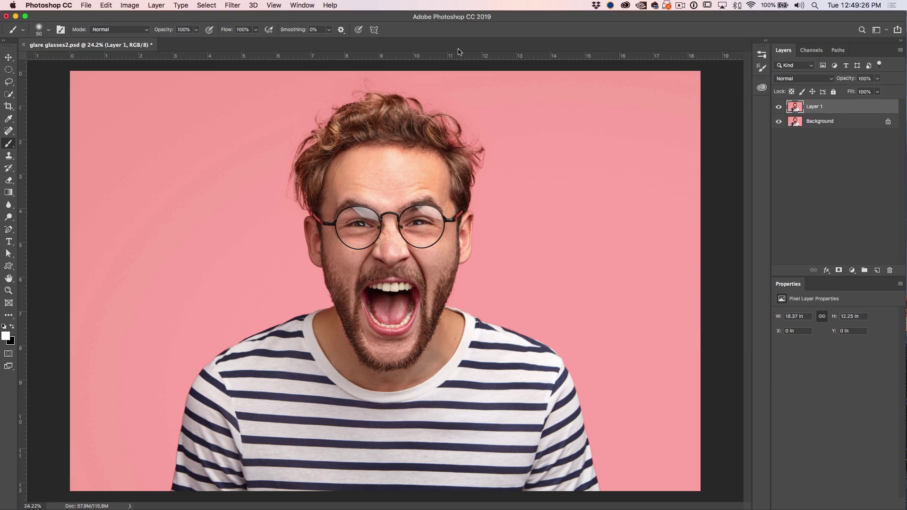
{"action": "left_click", "coordinate": [237, 6]}
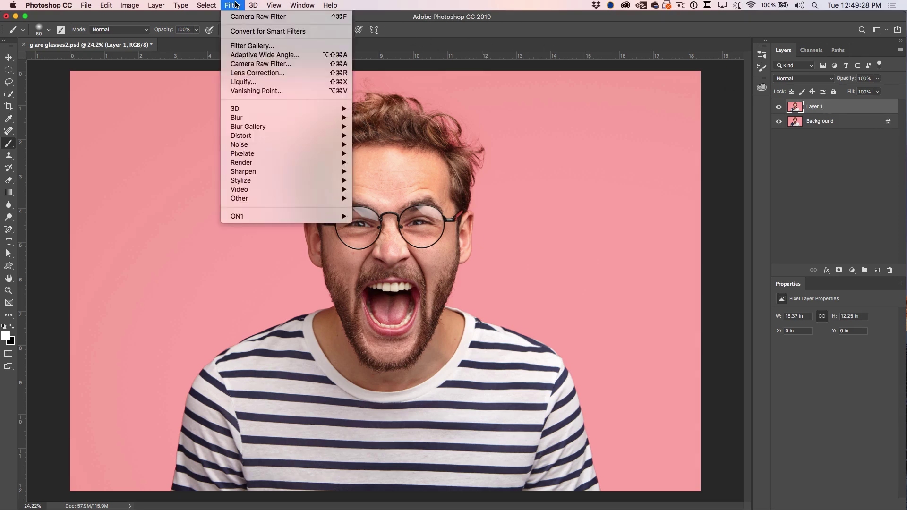
- Open Layer 1 in the Camera Raw Filter, zoom to 100% and pan to the glasses
{"action": "left_click", "coordinate": [245, 64]}
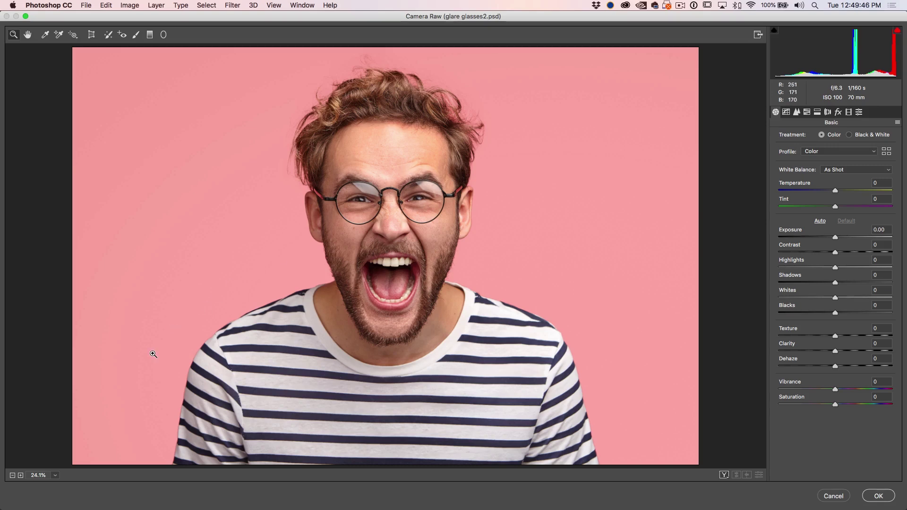
{"action": "left_click", "coordinate": [56, 476]}
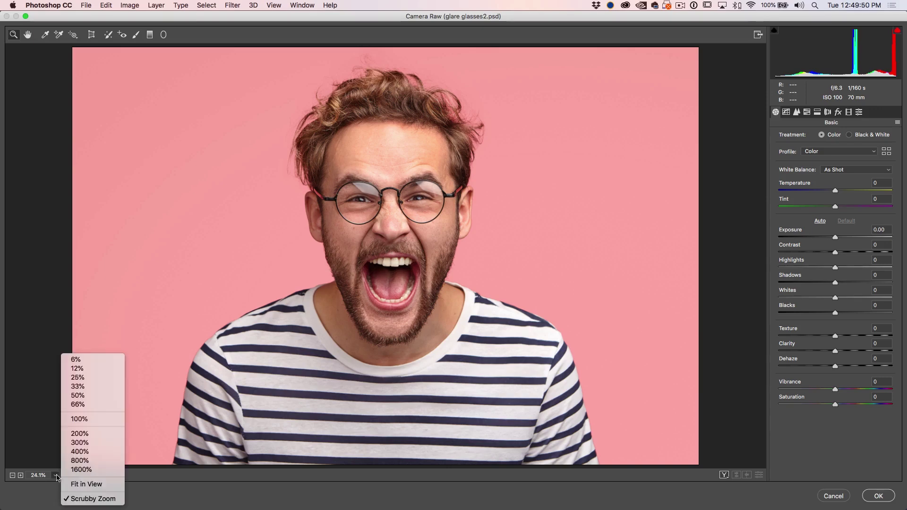
{"action": "left_click", "coordinate": [99, 419]}
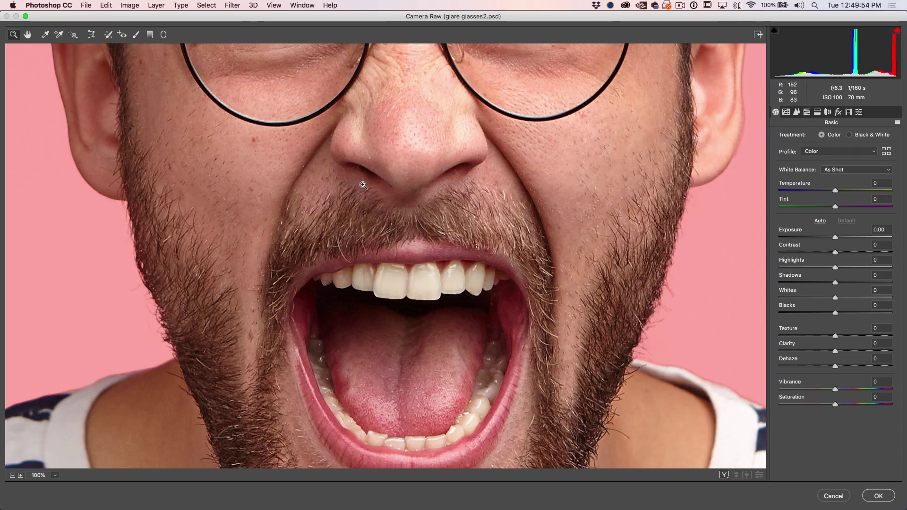
{"action": "left_click_drag", "start_coordinate": [402, 108], "coordinate": [386, 293]}
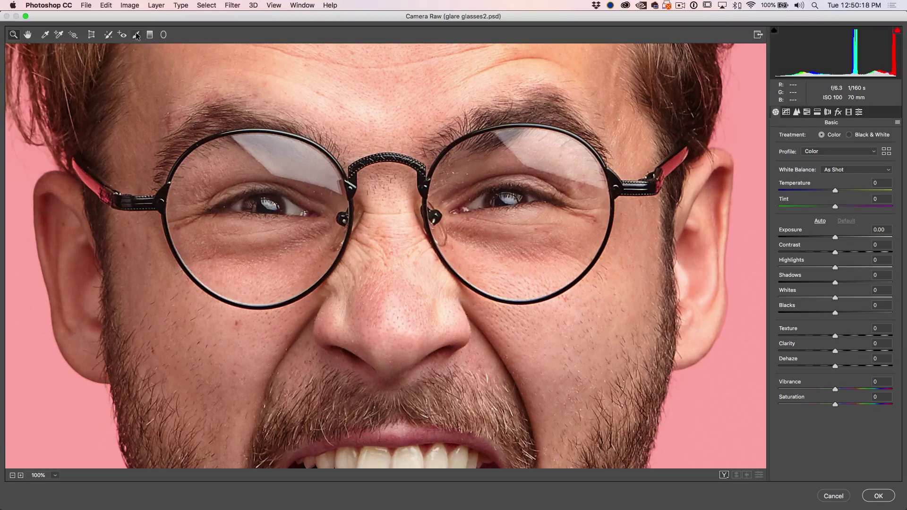
{"action": "left_click", "coordinate": [136, 35]}
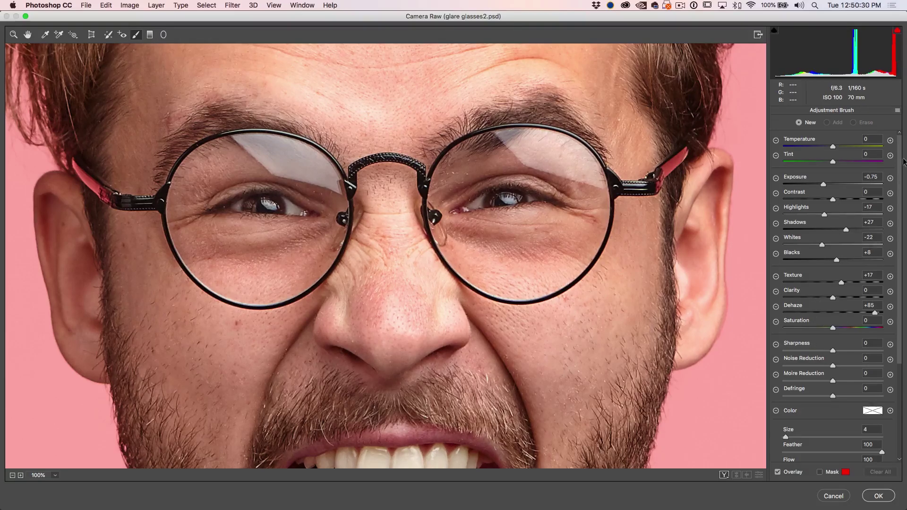
- Turn on Auto Mask for the Adjustment Brush and set the mask overlay colour to red
{"action": "left_click_drag", "start_coordinate": [899, 159], "coordinate": [899, 254]}
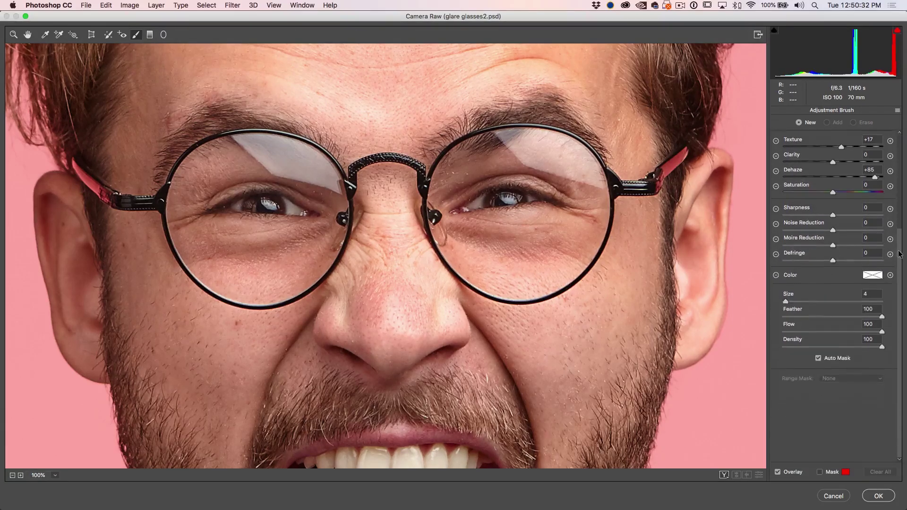
{"action": "left_click", "coordinate": [819, 360]}
{"action": "left_click", "coordinate": [846, 472]}
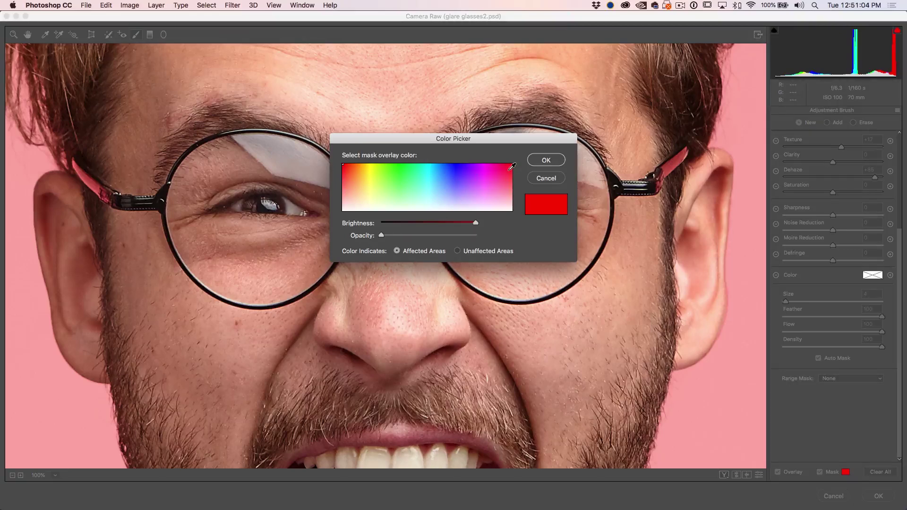
{"action": "left_click", "coordinate": [546, 161]}
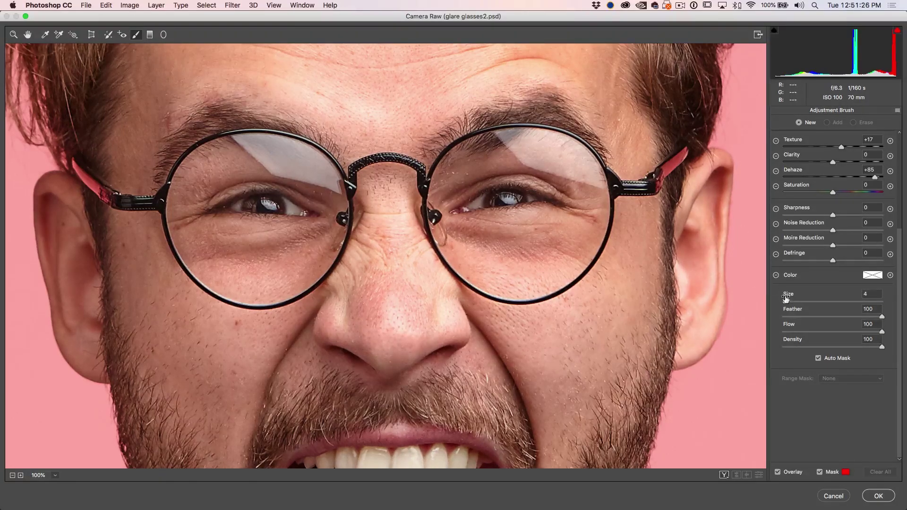
{"action": "key", "text": "bracketright"}
{"action": "key", "text": "bracketright"}
{"action": "key", "text": "bracketright"}
{"action": "key", "text": "bracketright"}
- With a small brush, mask the glare across the top of the right and left lenses
{"action": "key", "text": "bracketleft"}
{"action": "key", "text": "bracketleft"}
{"action": "key", "text": "bracketleft"}
{"action": "key", "text": "bracketleft"}
{"action": "mouse_move", "coordinate": [541, 144]}
{"action": "left_mouse_down"}
{"action": "mouse_move", "coordinate": [532, 146]}
{"action": "mouse_move", "coordinate": [552, 163]}
{"action": "mouse_move", "coordinate": [577, 163]}
{"action": "mouse_move", "coordinate": [594, 178]}
{"action": "mouse_move", "coordinate": [551, 140]}
{"action": "left_mouse_up"}
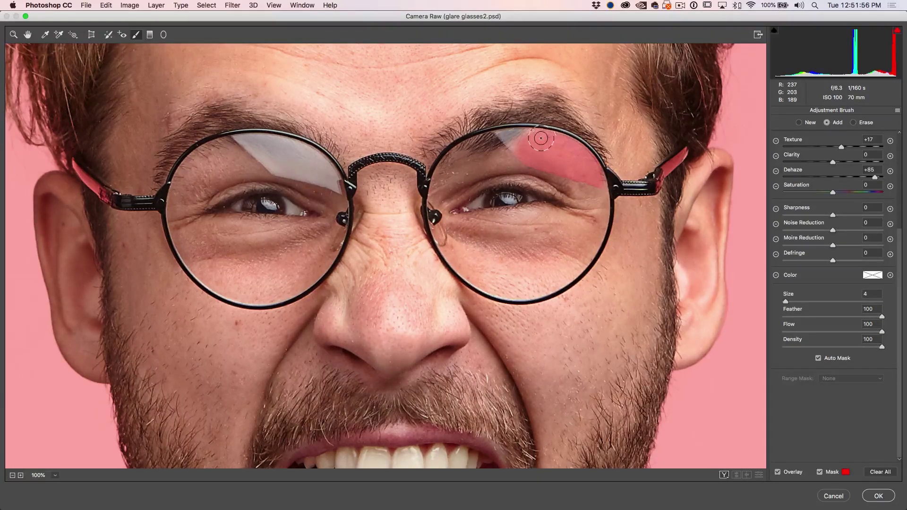
{"action": "mouse_move", "coordinate": [541, 138]}
{"action": "left_mouse_down"}
{"action": "mouse_move", "coordinate": [517, 150]}
{"action": "mouse_move", "coordinate": [581, 168]}
{"action": "mouse_move", "coordinate": [504, 132]}
{"action": "mouse_move", "coordinate": [525, 136]}
{"action": "left_mouse_up"}
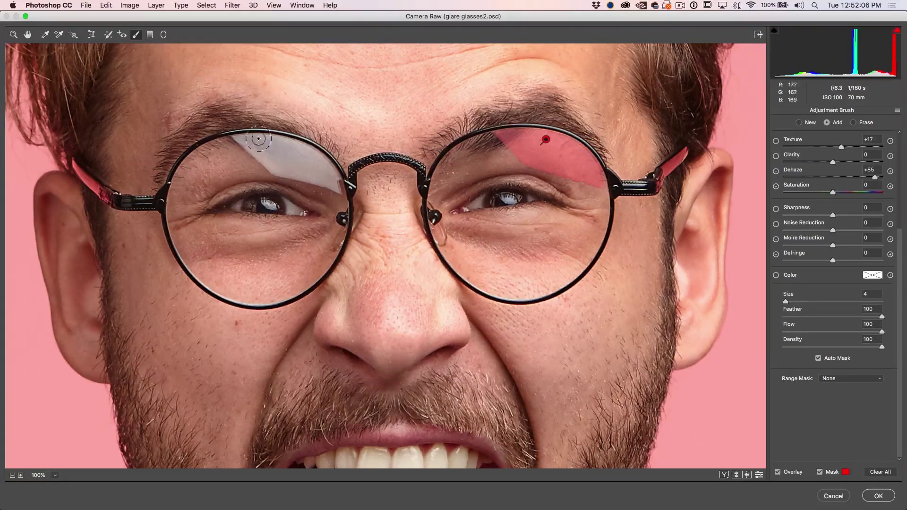
{"action": "mouse_move", "coordinate": [299, 157]}
{"action": "left_mouse_down"}
{"action": "mouse_move", "coordinate": [241, 138]}
{"action": "mouse_move", "coordinate": [279, 168]}
{"action": "mouse_move", "coordinate": [335, 187]}
{"action": "mouse_move", "coordinate": [303, 150]}
{"action": "mouse_move", "coordinate": [238, 141]}
{"action": "left_mouse_up"}
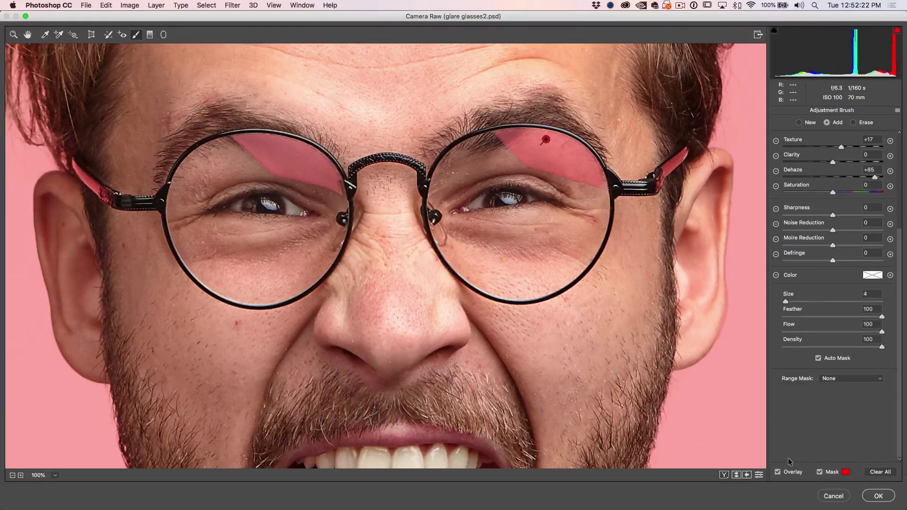
{"action": "left_click", "coordinate": [897, 112]}
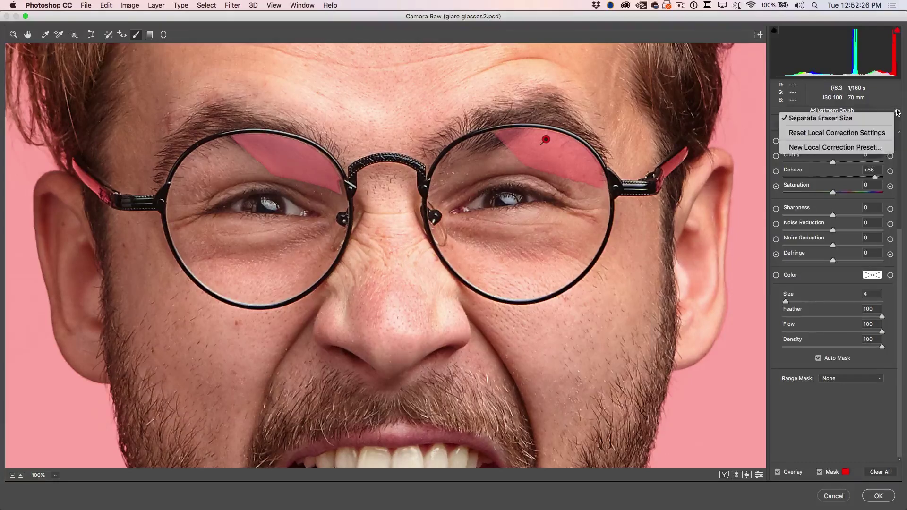
- Reset the local correction settings to zero and turn off the red mask overlay
{"action": "left_click", "coordinate": [873, 133]}
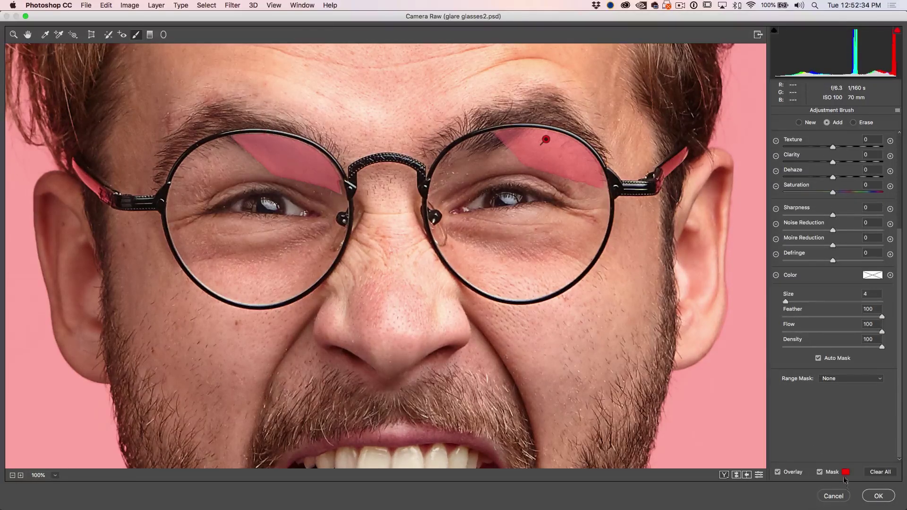
{"action": "left_click", "coordinate": [820, 472]}
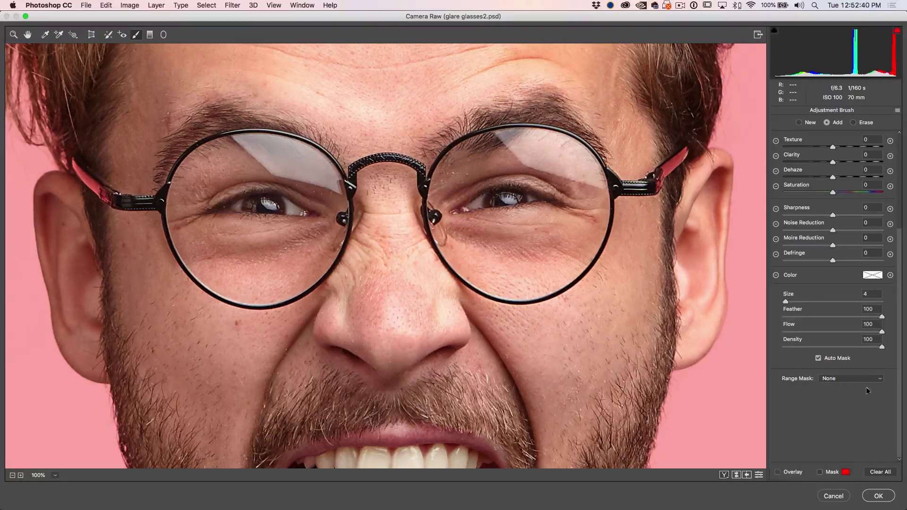
{"action": "scroll", "coordinate": [892, 284], "scroll_direction": "up", "scroll_amount": 5}
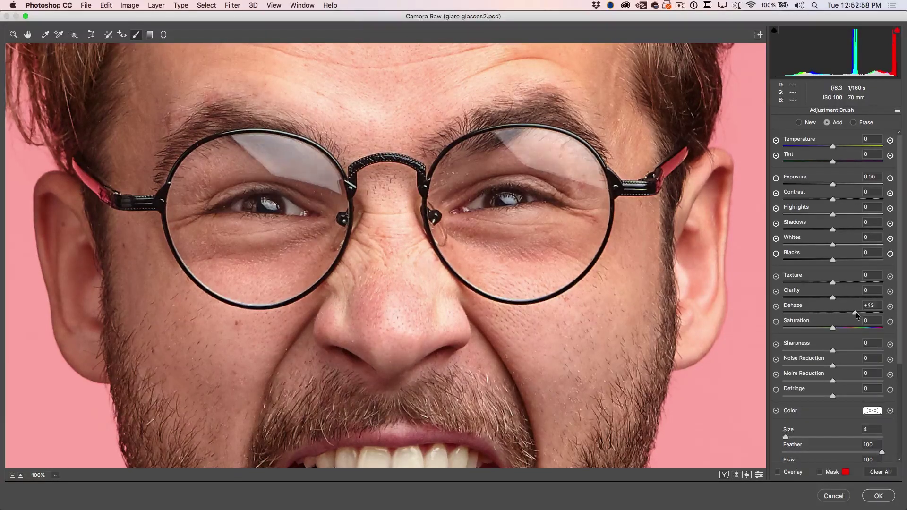
- Set Dehaze to +70, paint it over the right lens, and lower Whites to -38
{"action": "left_click_drag", "start_coordinate": [865, 311], "coordinate": [882, 312]}
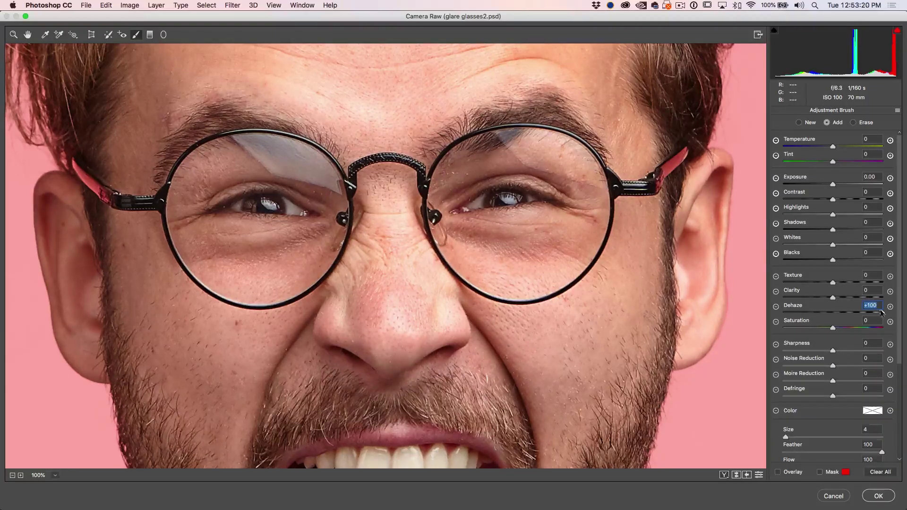
{"action": "left_click_drag", "start_coordinate": [882, 315], "coordinate": [868, 320]}
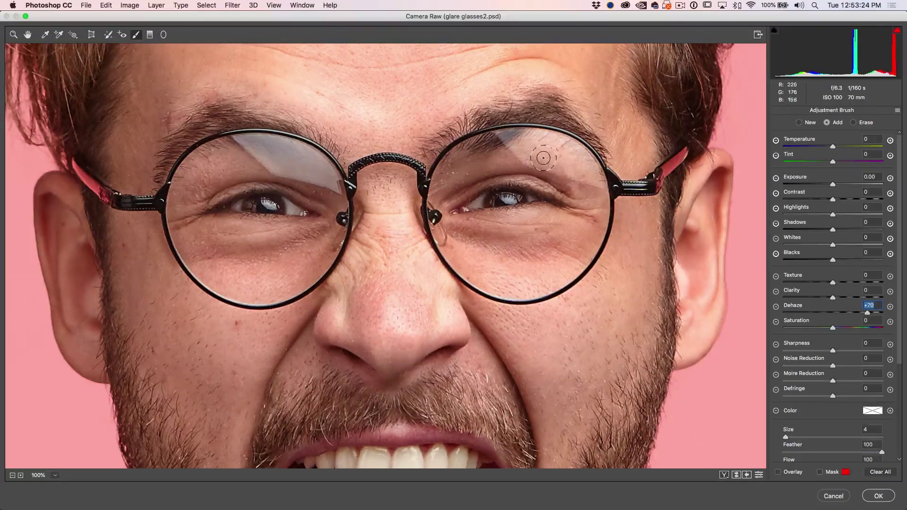
{"action": "mouse_move", "coordinate": [537, 153]}
{"action": "left_mouse_down"}
{"action": "mouse_move", "coordinate": [581, 170]}
{"action": "mouse_move", "coordinate": [519, 155]}
{"action": "mouse_move", "coordinate": [547, 155]}
{"action": "mouse_move", "coordinate": [587, 174]}
{"action": "mouse_move", "coordinate": [534, 168]}
{"action": "left_mouse_up"}
{"action": "mouse_move", "coordinate": [833, 246]}
{"action": "left_mouse_down"}
{"action": "mouse_move", "coordinate": [796, 241]}
{"action": "mouse_move", "coordinate": [813, 242]}
{"action": "left_mouse_up"}
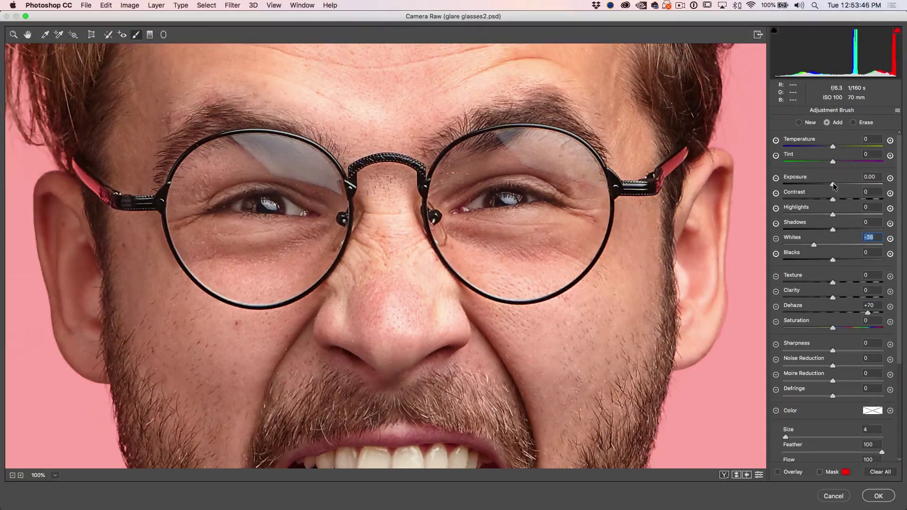
- Lower the glare's Exposure to -0.45, Highlights to -14 and Blacks to -22
{"action": "left_click_drag", "start_coordinate": [832, 184], "coordinate": [826, 184]}
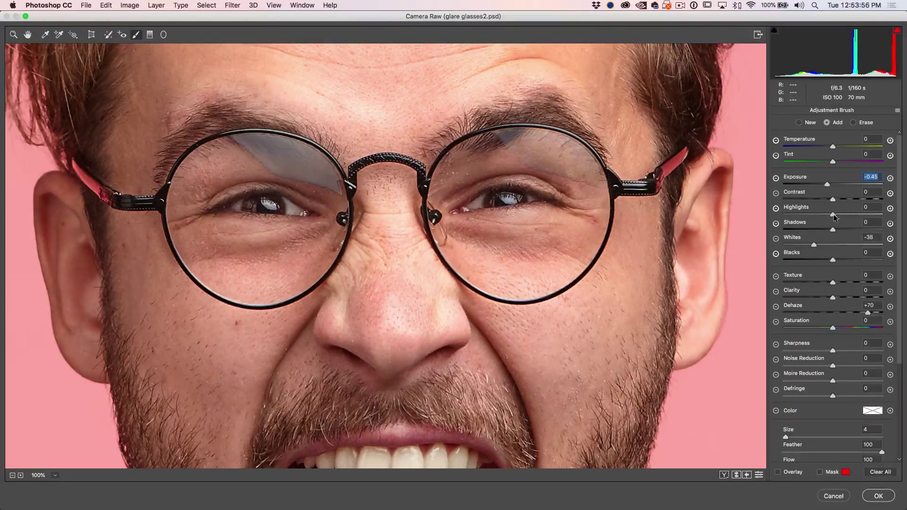
{"action": "mouse_move", "coordinate": [833, 216]}
{"action": "left_mouse_down"}
{"action": "mouse_move", "coordinate": [814, 216]}
{"action": "mouse_move", "coordinate": [829, 216]}
{"action": "mouse_move", "coordinate": [840, 230]}
{"action": "left_mouse_up"}
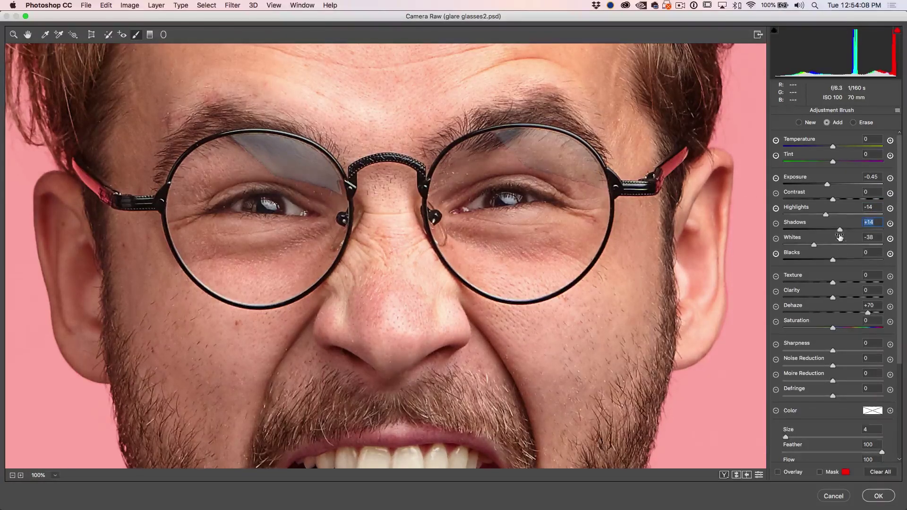
{"action": "left_click_drag", "start_coordinate": [833, 259], "coordinate": [823, 260]}
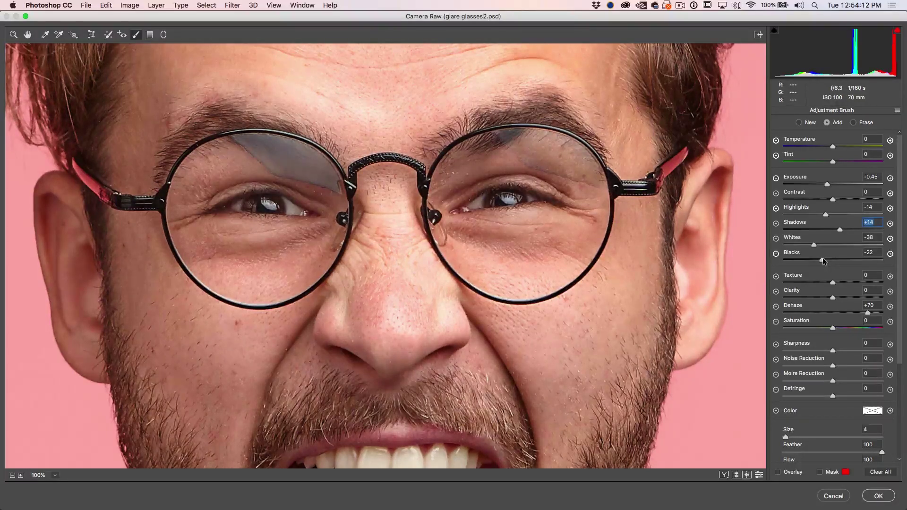
{"action": "left_click", "coordinate": [823, 260]}
- Warm Temperature to +5, slightly raise Saturation, and apply the Camera Raw fix
{"action": "left_click_drag", "start_coordinate": [833, 146], "coordinate": [836, 146]}
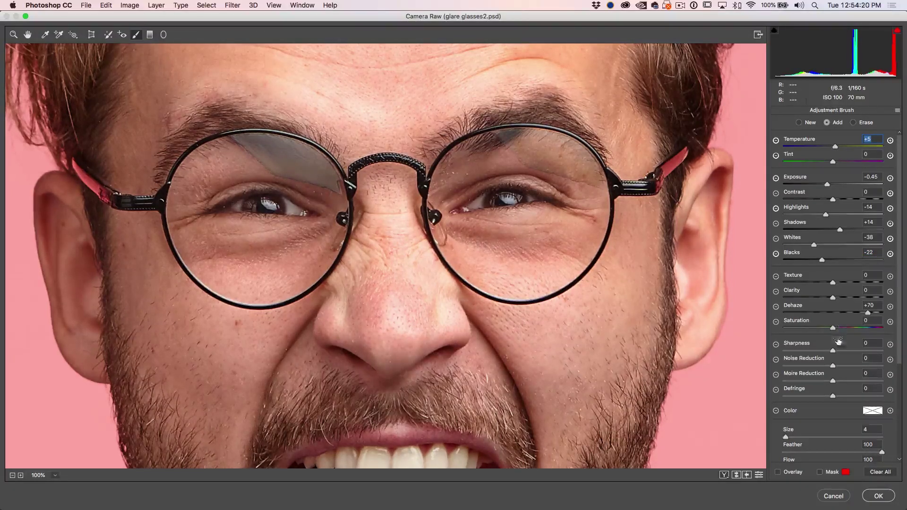
{"action": "left_click_drag", "start_coordinate": [834, 327], "coordinate": [845, 329]}
{"action": "left_click", "coordinate": [839, 328]}
{"action": "left_click_drag", "start_coordinate": [839, 328], "coordinate": [837, 329]}
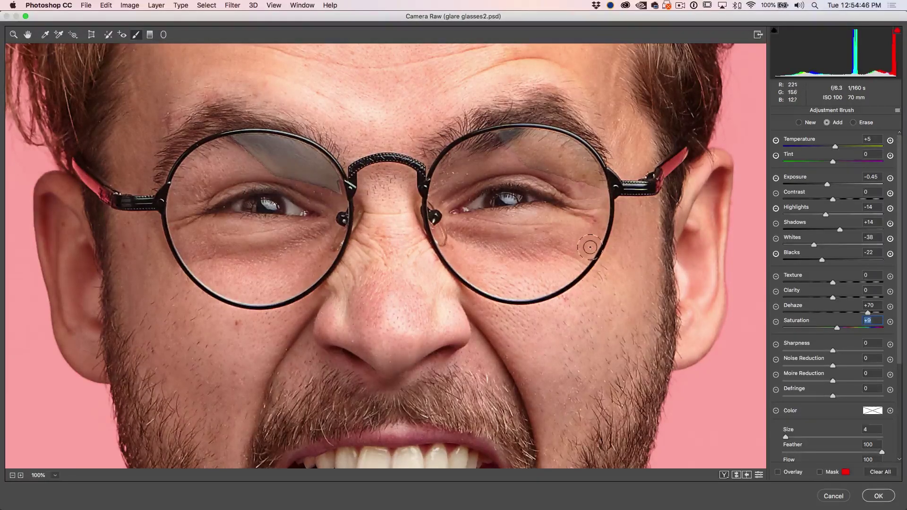
{"action": "left_click", "coordinate": [878, 496]}
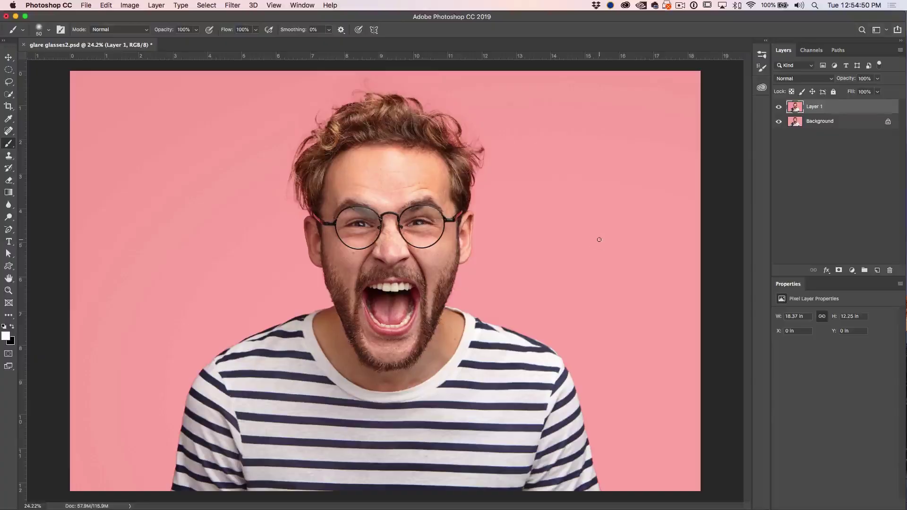
- View the photo at 100% and bring the glasses into view to inspect the glare
{"action": "scroll", "coordinate": [431, 227], "scroll_direction": "up", "scroll_amount": 3}
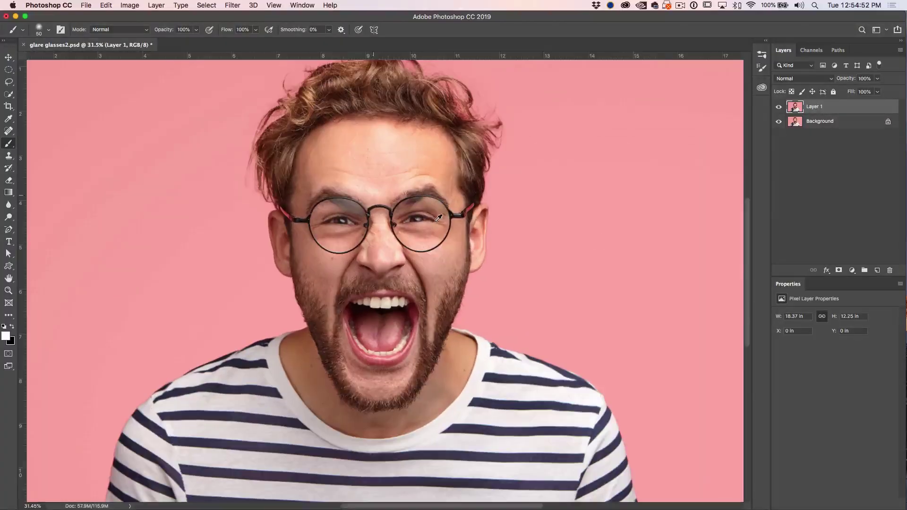
{"action": "key", "text": "super+1"}
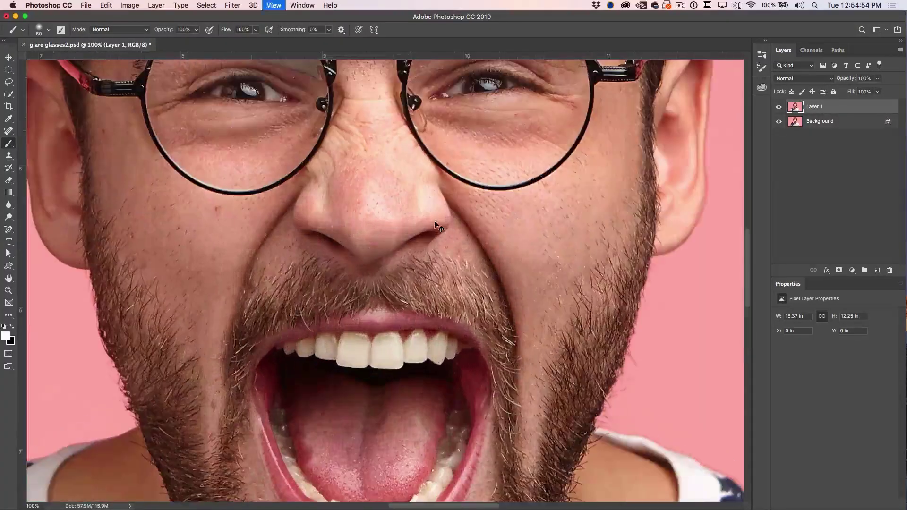
{"action": "left_click_drag", "start_coordinate": [519, 120], "coordinate": [543, 210]}
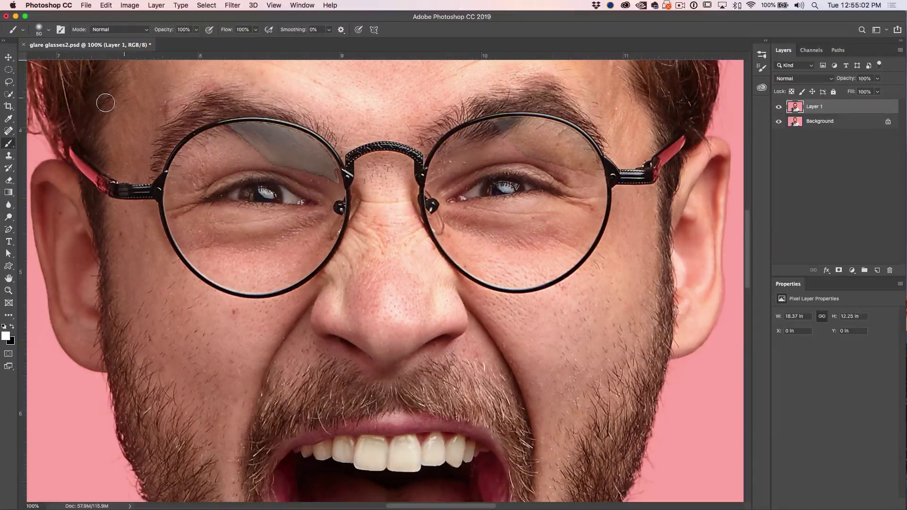
- Spot-heal the glare streak across the top of the right lens
{"action": "left_click", "coordinate": [8, 131]}
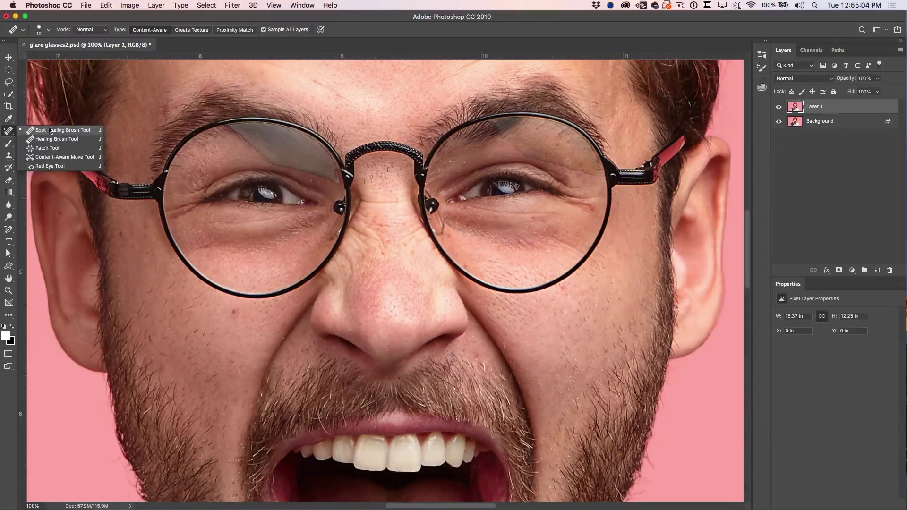
{"action": "left_click", "coordinate": [49, 130]}
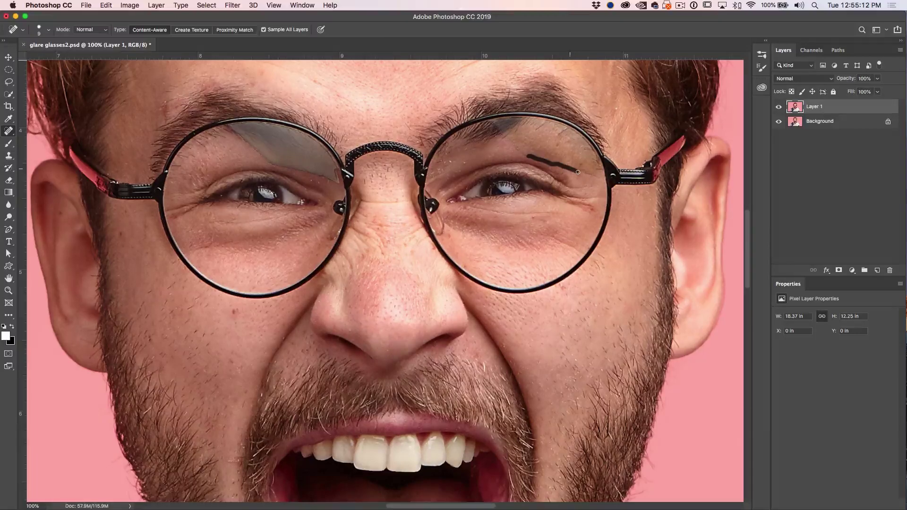
{"action": "left_click_drag", "start_coordinate": [600, 176], "coordinate": [599, 178]}
{"action": "left_click_drag", "start_coordinate": [510, 140], "coordinate": [510, 141]}
{"action": "mouse_move", "coordinate": [551, 161]}
{"action": "left_mouse_down"}
{"action": "mouse_move", "coordinate": [543, 160]}
{"action": "mouse_move", "coordinate": [592, 177]}
{"action": "left_mouse_up"}
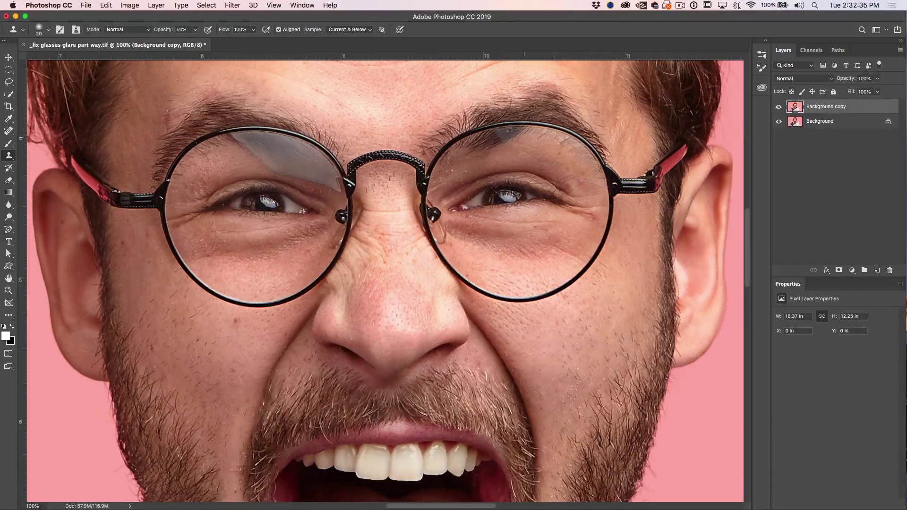
- Add an empty Layer 1 above Background copy and choose the Clone Stamp tool
{"action": "left_click", "coordinate": [877, 270]}
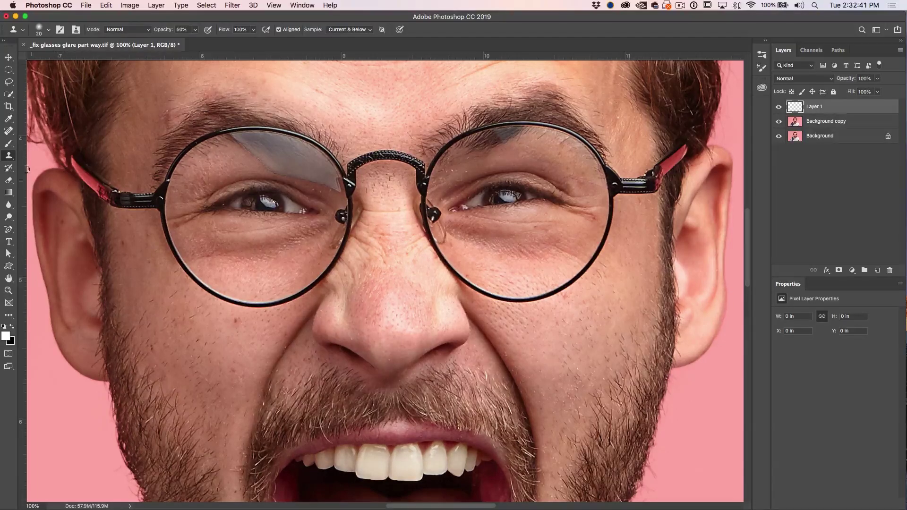
{"action": "right_click", "coordinate": [11, 158]}
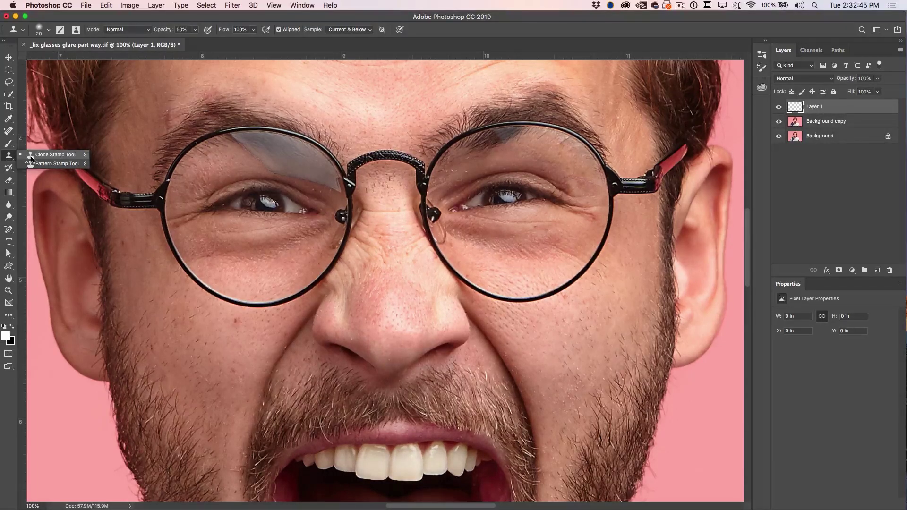
{"action": "left_click", "coordinate": [31, 156]}
- Set Clone Stamp opacity to 100% and sampling to Current & Below
{"action": "left_click", "coordinate": [180, 29]}
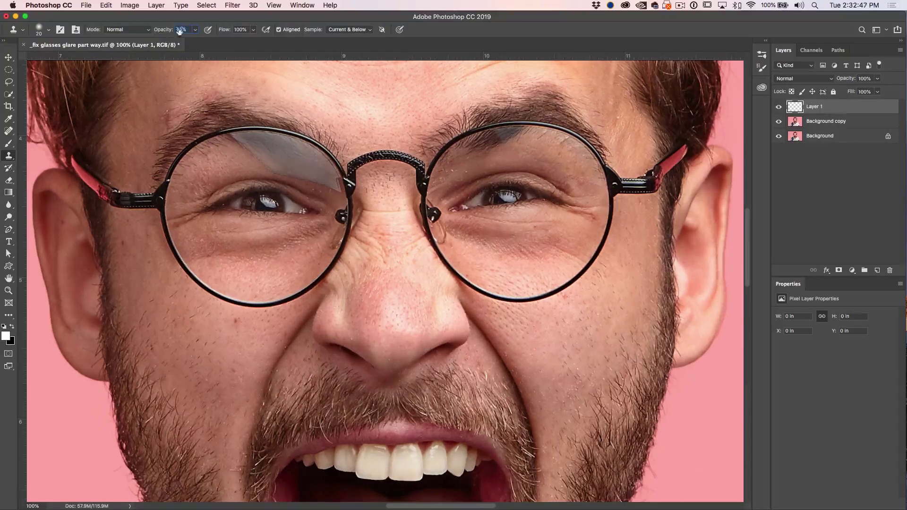
{"action": "type", "text": "100"}
{"action": "key", "text": "Return"}
{"action": "left_click", "coordinate": [352, 29]}
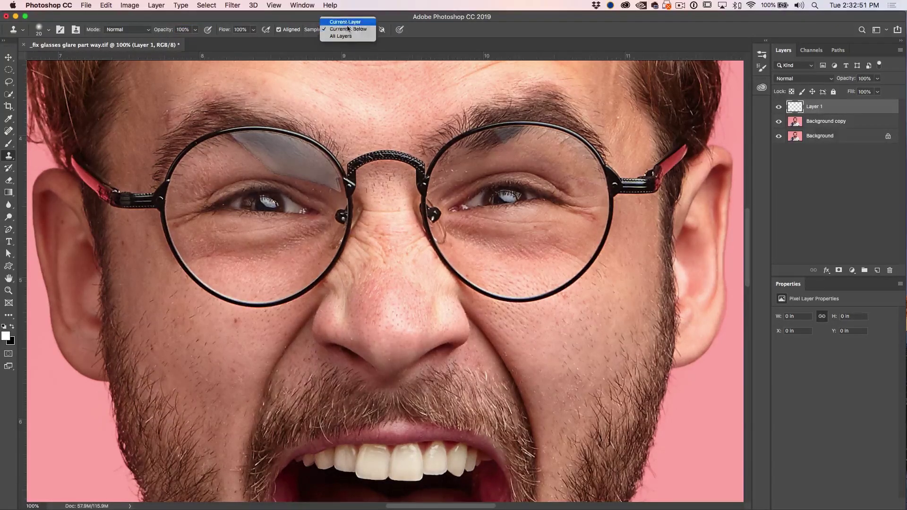
{"action": "left_click", "coordinate": [350, 29]}
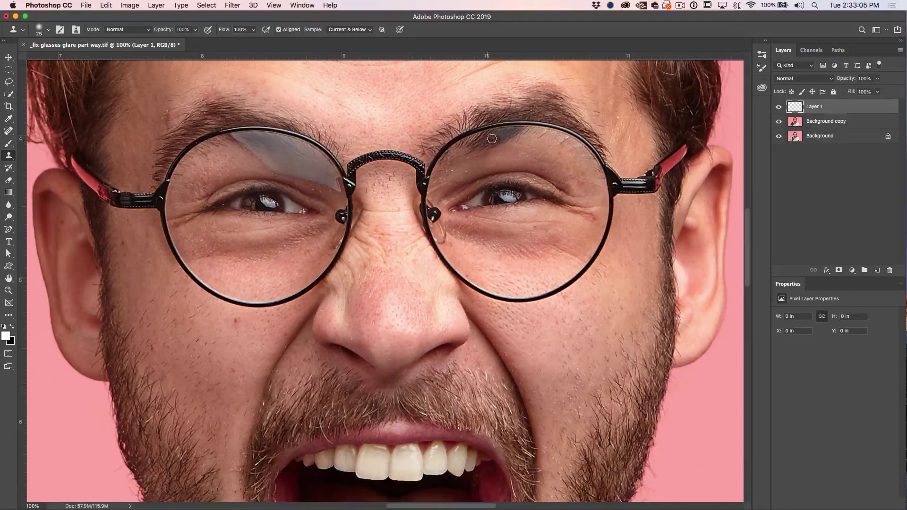
- Clone skin over the glare along the right lens's upper rim, then stamp visible layers to Layer 2
{"action": "left_click_drag", "start_coordinate": [500, 132], "coordinate": [516, 129]}
{"action": "mouse_move", "coordinate": [508, 133]}
{"action": "left_mouse_down"}
{"action": "mouse_move", "coordinate": [480, 140]}
{"action": "mouse_move", "coordinate": [541, 135]}
{"action": "mouse_move", "coordinate": [548, 150]}
{"action": "mouse_move", "coordinate": [508, 133]}
{"action": "mouse_move", "coordinate": [573, 134]}
{"action": "left_mouse_up"}
{"action": "mouse_move", "coordinate": [536, 128]}
{"action": "left_mouse_down"}
{"action": "mouse_move", "coordinate": [555, 132]}
{"action": "mouse_move", "coordinate": [598, 165]}
{"action": "left_mouse_up"}
{"action": "key", "text": "super+alt+shift+e"}
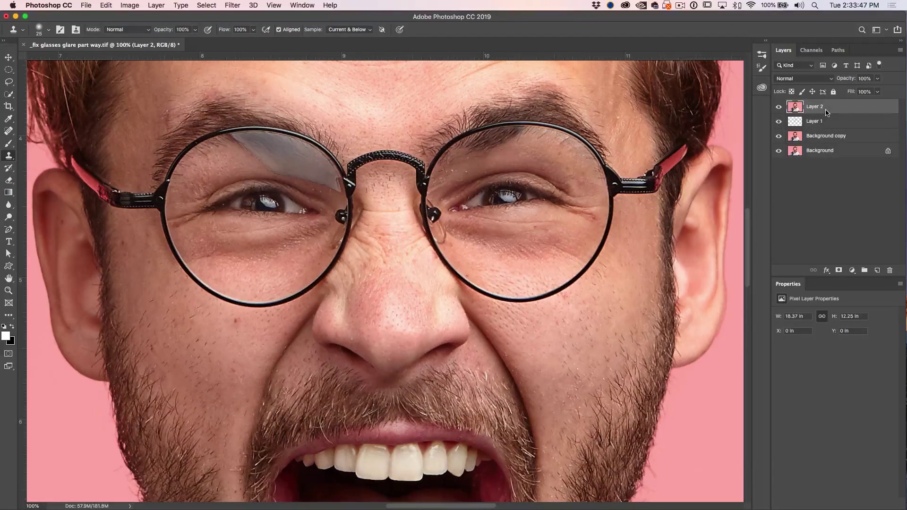
- Compare Layer 2 on and off, then Quick Select the upper right lens, hinge and temple, excluding the eyebrow
{"action": "left_click", "coordinate": [779, 107]}
{"action": "left_click", "coordinate": [779, 107]}
{"action": "left_click", "coordinate": [8, 95]}
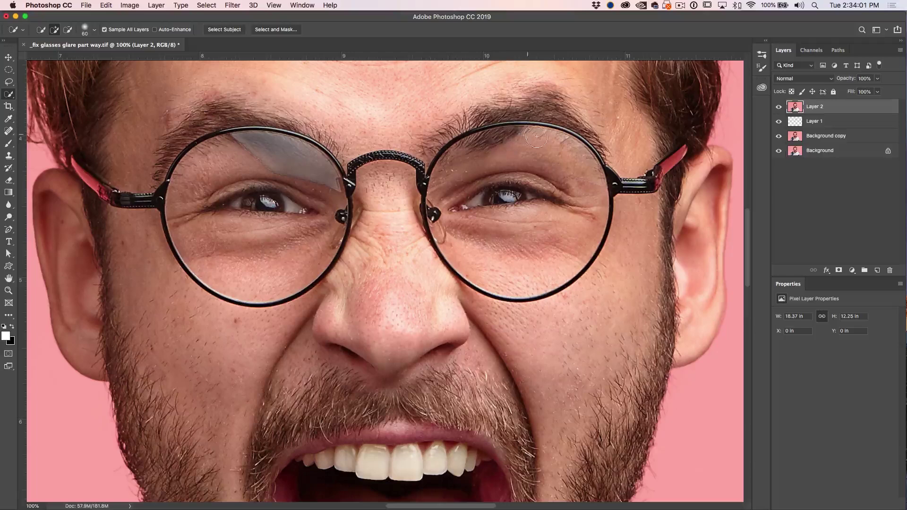
{"action": "mouse_move", "coordinate": [577, 149]}
{"action": "left_mouse_down"}
{"action": "mouse_move", "coordinate": [592, 181]}
{"action": "mouse_move", "coordinate": [565, 151]}
{"action": "mouse_move", "coordinate": [475, 153]}
{"action": "mouse_move", "coordinate": [459, 179]}
{"action": "mouse_move", "coordinate": [466, 204]}
{"action": "mouse_move", "coordinate": [519, 240]}
{"action": "mouse_move", "coordinate": [593, 160]}
{"action": "left_mouse_up"}
{"action": "key", "text": "alt"}
{"action": "mouse_move", "coordinate": [468, 107]}
{"action": "left_mouse_down"}
{"action": "mouse_move", "coordinate": [525, 98]}
{"action": "mouse_move", "coordinate": [578, 105]}
{"action": "mouse_move", "coordinate": [604, 137]}
{"action": "mouse_move", "coordinate": [614, 135]}
{"action": "left_mouse_up"}
{"action": "mouse_move", "coordinate": [487, 106]}
{"action": "left_mouse_down"}
{"action": "mouse_move", "coordinate": [521, 88]}
{"action": "mouse_move", "coordinate": [508, 126]}
{"action": "left_mouse_up"}
{"action": "left_click", "coordinate": [633, 185]}
- Copy the selected lens area to a new Layer 3 and set it to 50% opacity
{"action": "key", "text": "super+j"}
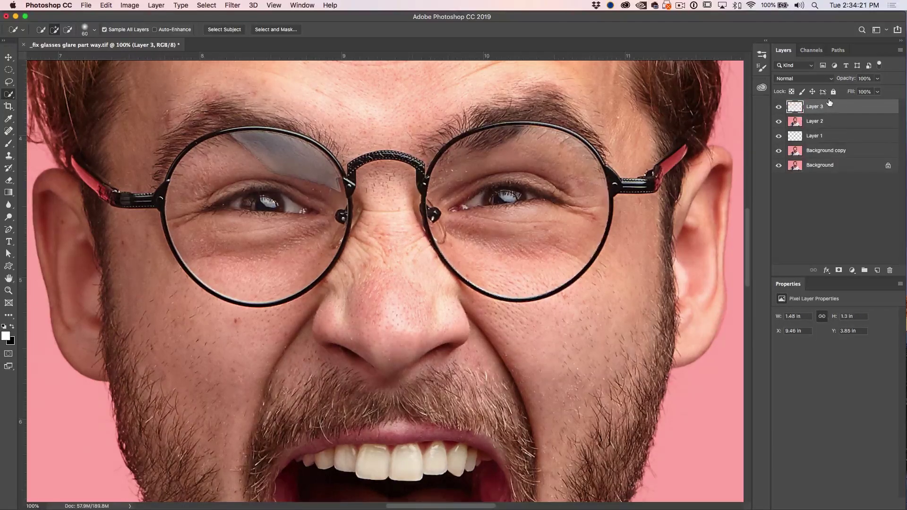
{"action": "left_click_drag", "start_coordinate": [779, 122], "coordinate": [779, 166]}
{"action": "left_click_drag", "start_coordinate": [778, 121], "coordinate": [779, 170]}
{"action": "key", "text": "5"}
- Scale the Layer 3 patch up slightly to 1.5 × 1.32 in and commit the transform
{"action": "key", "text": "super+t"}
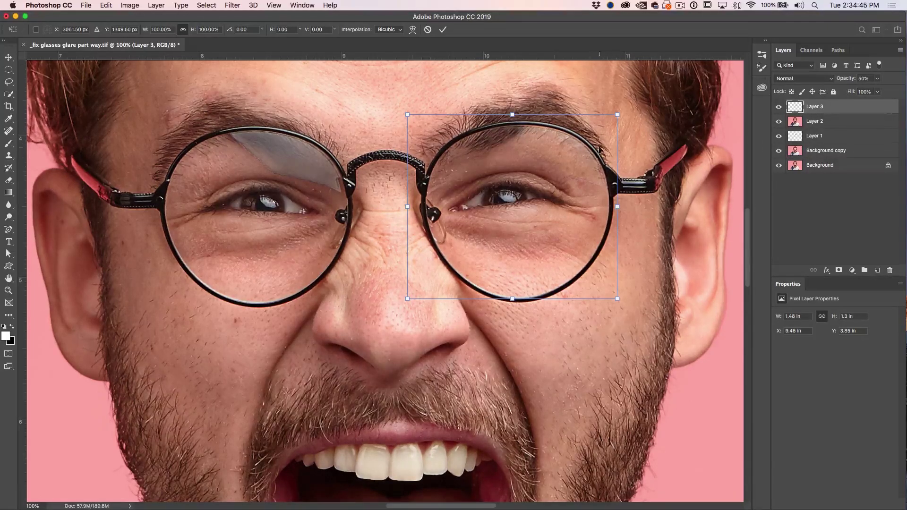
{"action": "left_click_drag", "start_coordinate": [618, 112], "coordinate": [619, 112]}
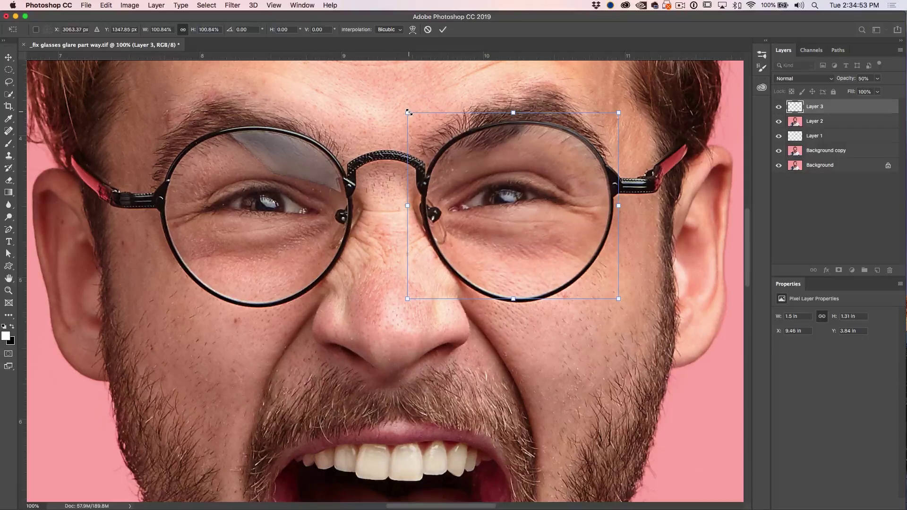
{"action": "left_click_drag", "start_coordinate": [408, 112], "coordinate": [408, 111]}
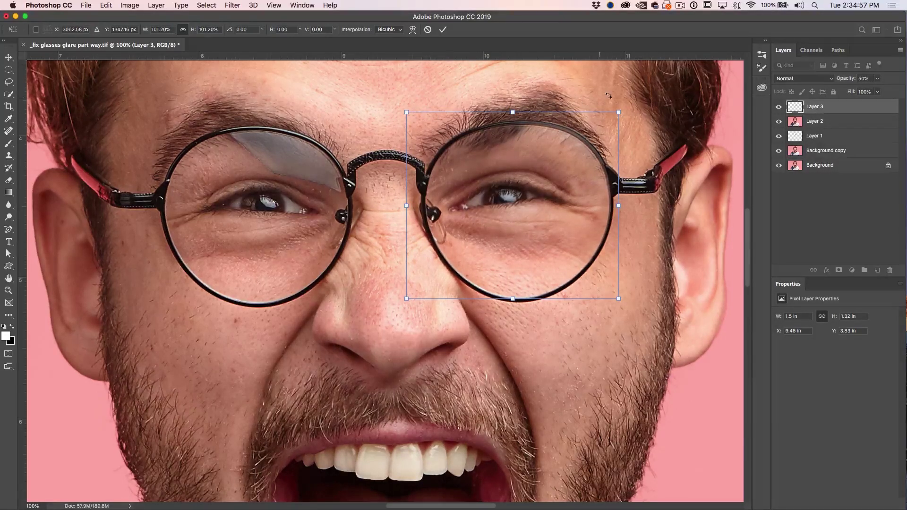
{"action": "key", "text": "Return"}
{"action": "key", "text": "w"}
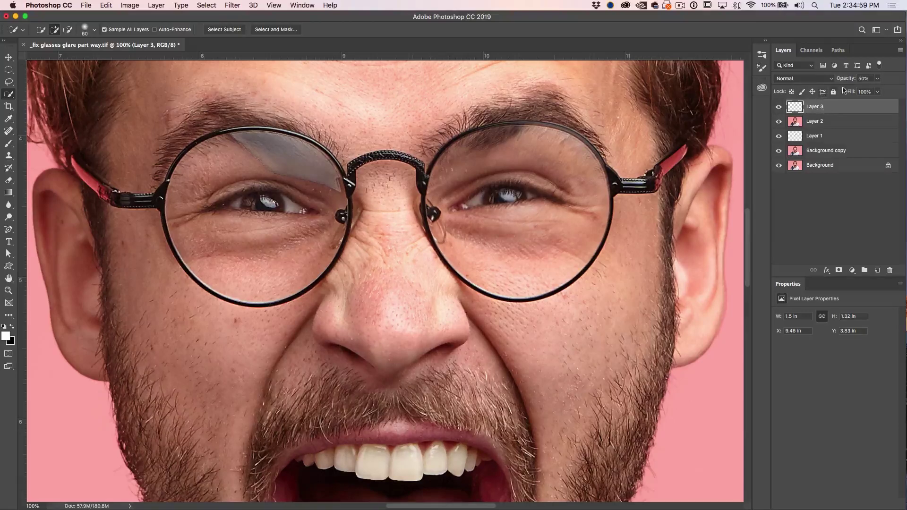
- Set Layer 3 to 99% opacity and give it a black hide-all layer mask
{"action": "mouse_move", "coordinate": [849, 81]}
{"action": "left_mouse_down"}
{"action": "mouse_move", "coordinate": [835, 80]}
{"action": "mouse_move", "coordinate": [878, 76]}
{"action": "left_mouse_up"}
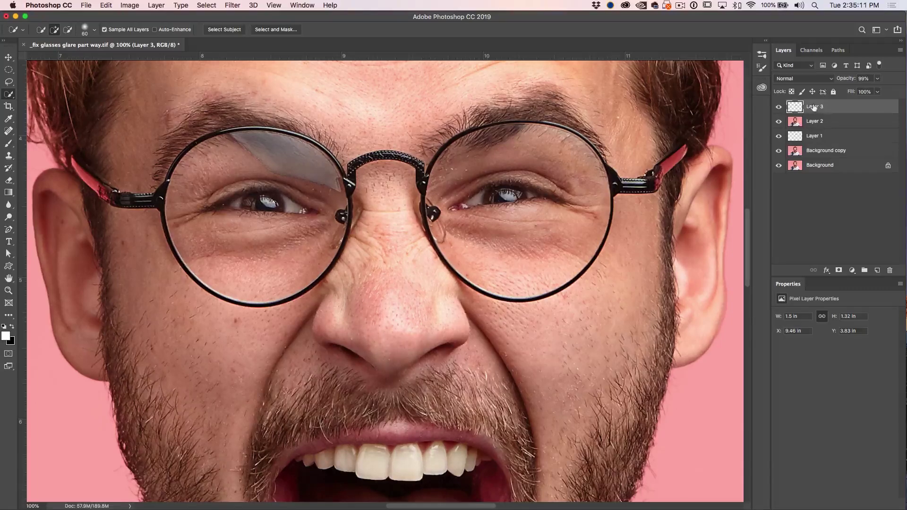
{"action": "left_click", "coordinate": [839, 271], "text": "alt"}
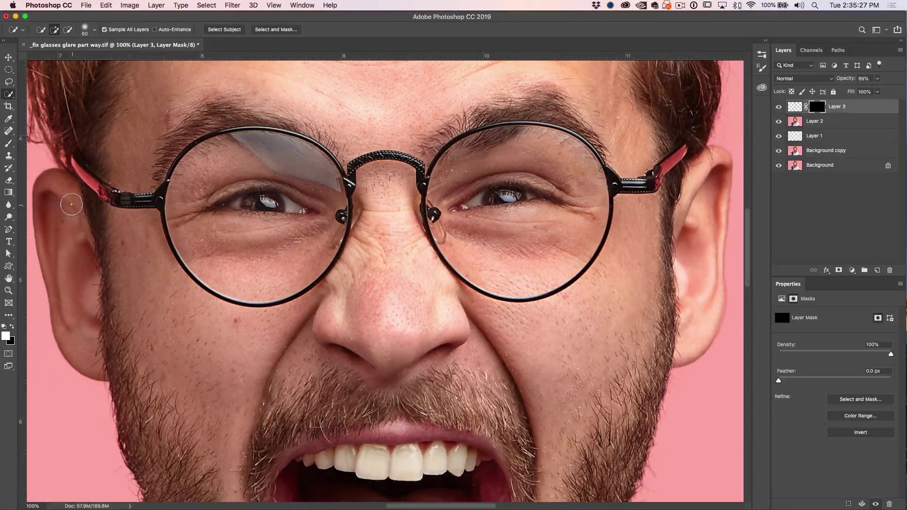
{"action": "left_click_drag", "start_coordinate": [9, 143], "coordinate": [9, 144]}
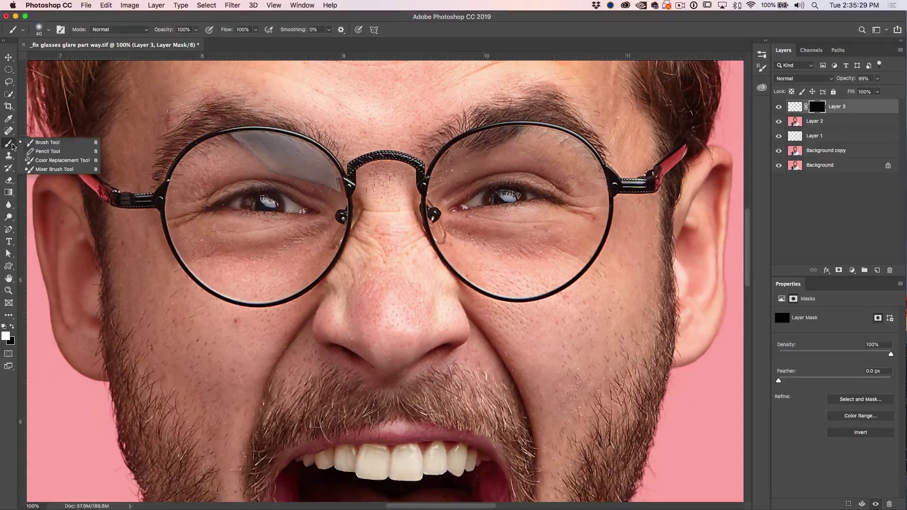
- Choose the Soft Round 40 px brush preset at 0% hardness
{"action": "left_click", "coordinate": [40, 144]}
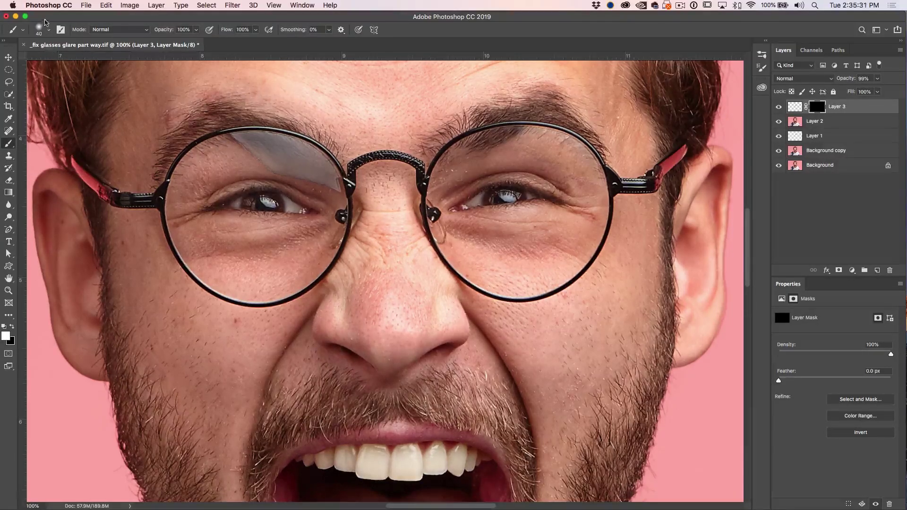
{"action": "left_click", "coordinate": [48, 30]}
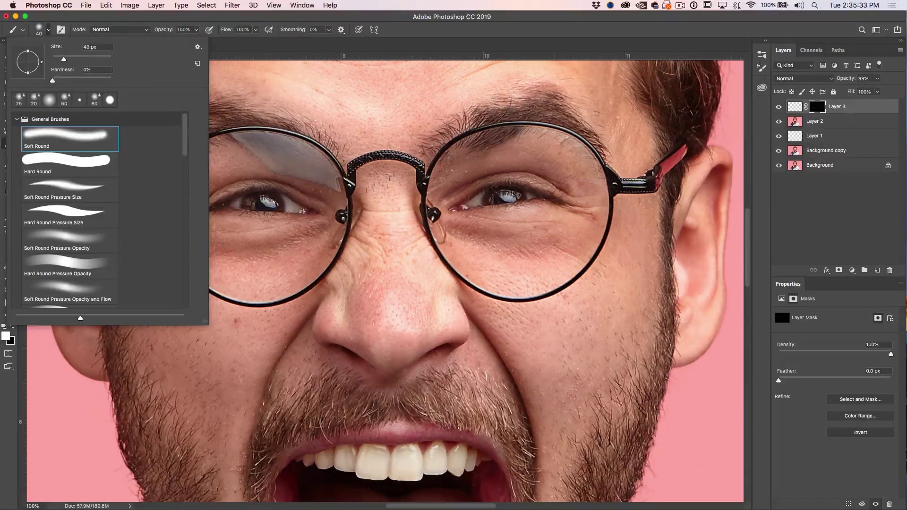
{"action": "left_click", "coordinate": [123, 22]}
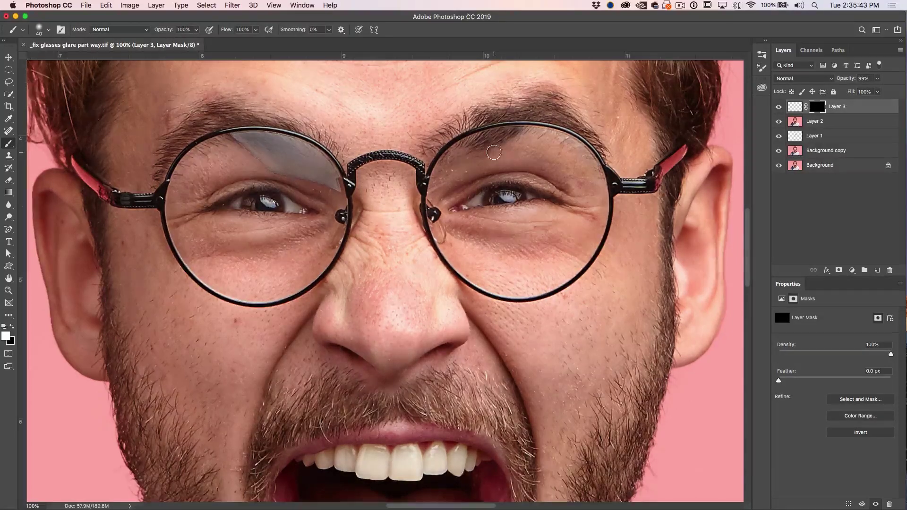
- Zoom and pan to a close-up of the right eye and upper eyelid
{"action": "scroll", "coordinate": [494, 152], "scroll_direction": "up", "scroll_amount": 10}
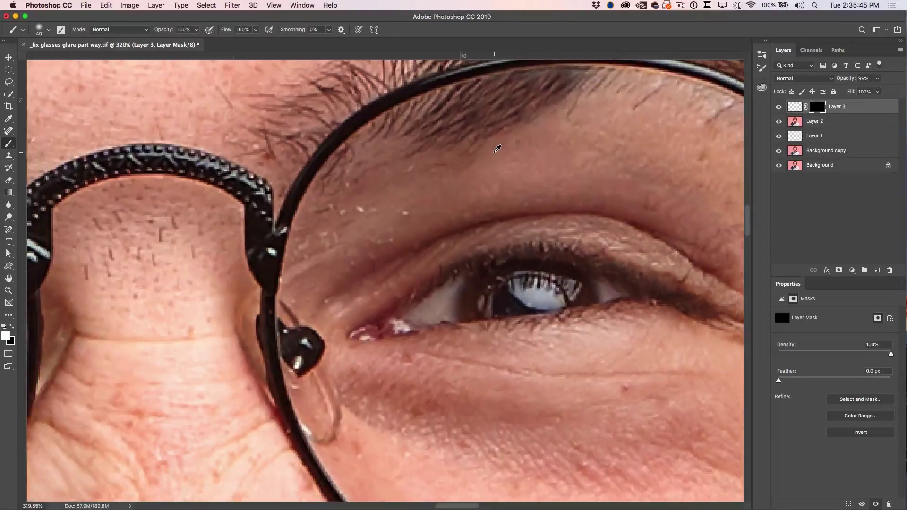
{"action": "scroll", "coordinate": [496, 150], "scroll_direction": "down", "scroll_amount": 2}
{"action": "scroll", "coordinate": [505, 141], "scroll_direction": "up", "scroll_amount": 3}
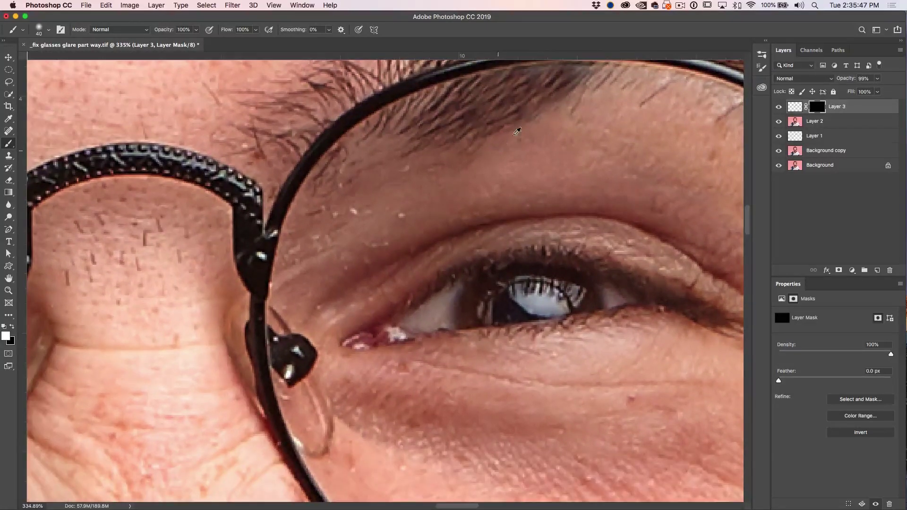
{"action": "left_click_drag", "start_coordinate": [517, 131], "coordinate": [418, 156]}
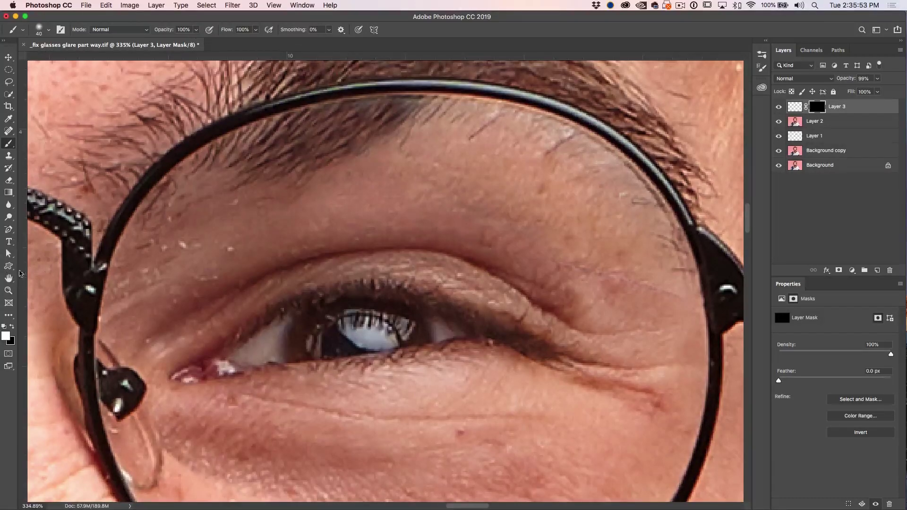
{"action": "left_click", "coordinate": [9, 290]}
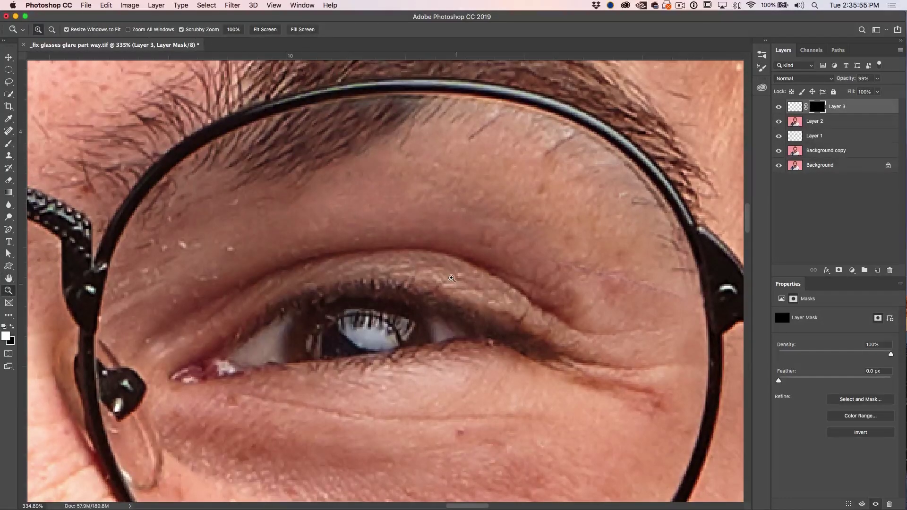
{"action": "mouse_move", "coordinate": [451, 278]}
{"action": "left_mouse_down"}
{"action": "mouse_move", "coordinate": [477, 278]}
{"action": "mouse_move", "coordinate": [447, 277]}
{"action": "mouse_move", "coordinate": [460, 278]}
{"action": "left_mouse_up"}
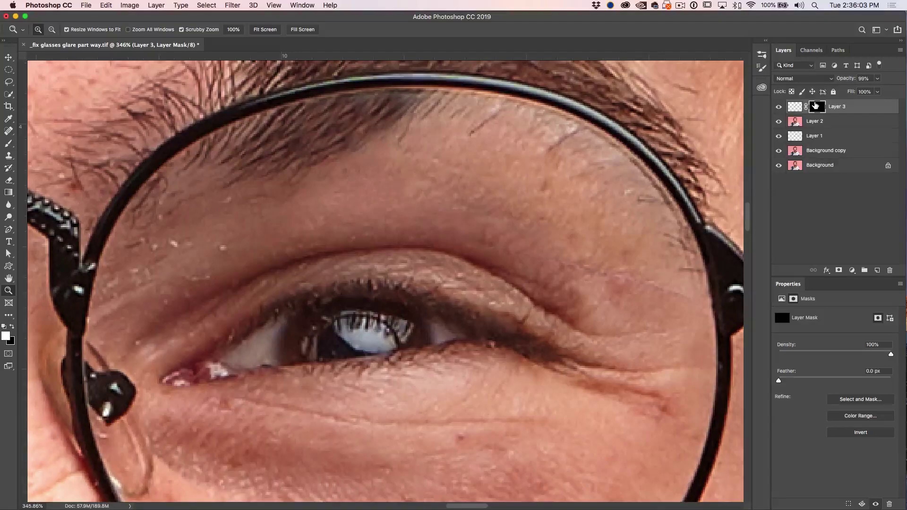
- Shrink the white brush to 10 px, then view at 100% and zoom out to the whole face
{"action": "key", "text": "b"}
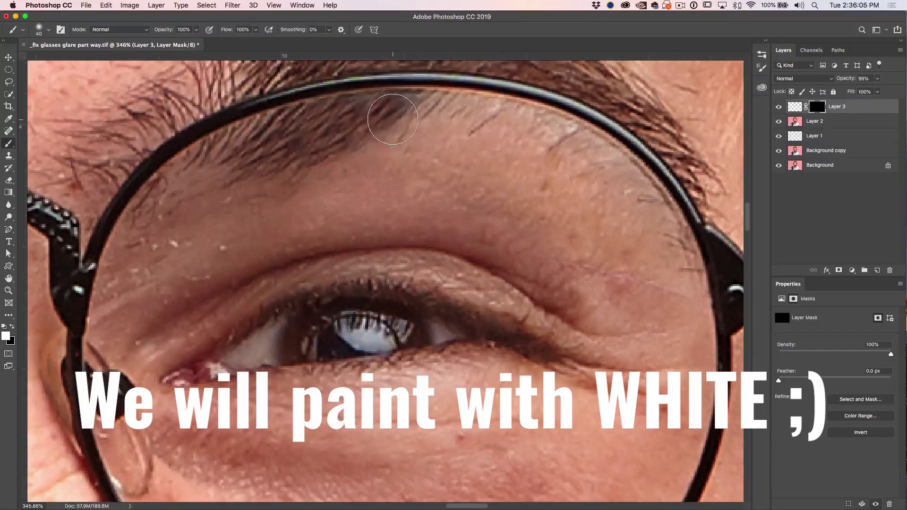
{"action": "key", "text": "bracketleft"}
{"action": "key", "text": "bracketleft"}
{"action": "key", "text": "bracketleft"}
{"action": "key", "text": "bracketleft"}
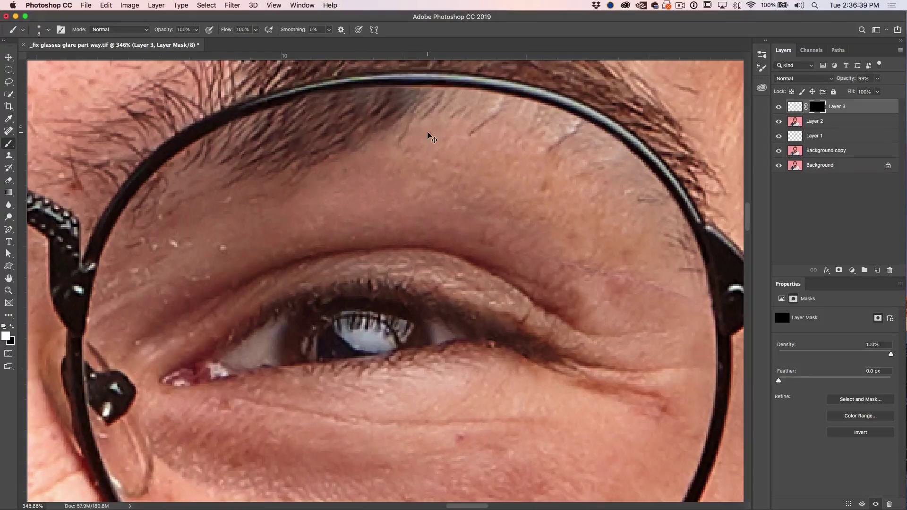
{"action": "key", "text": "super+1"}
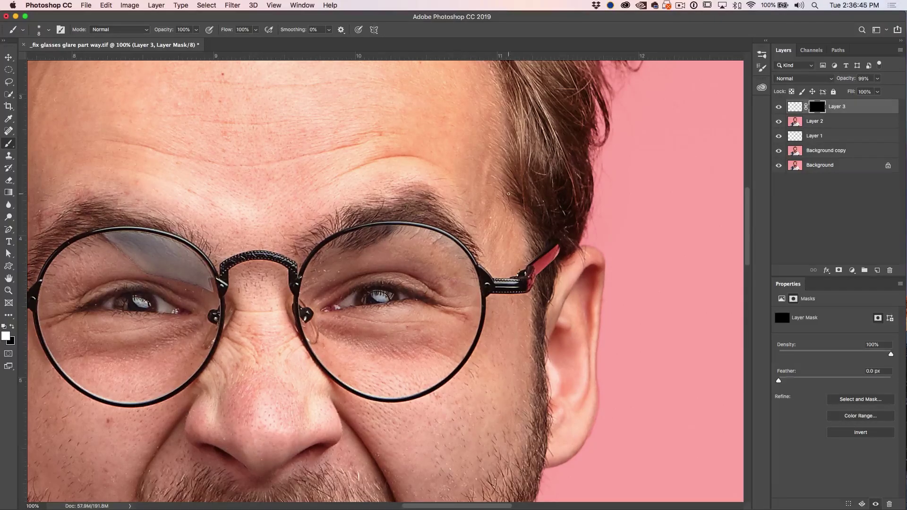
{"action": "scroll", "coordinate": [463, 207], "scroll_direction": "down", "scroll_amount": 3}
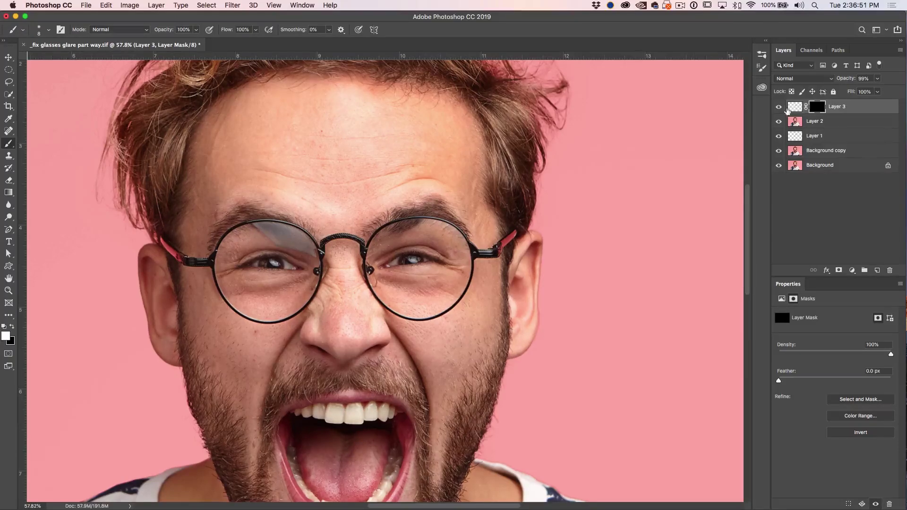
- Compare with the earlier fix layers hidden, then stamp all visible layers into a new Layer 4
{"action": "mouse_move", "coordinate": [779, 107]}
{"action": "left_mouse_down"}
{"action": "mouse_move", "coordinate": [779, 150]}
{"action": "mouse_move", "coordinate": [778, 107]}
{"action": "left_mouse_up"}
{"action": "left_click", "coordinate": [8, 58]}
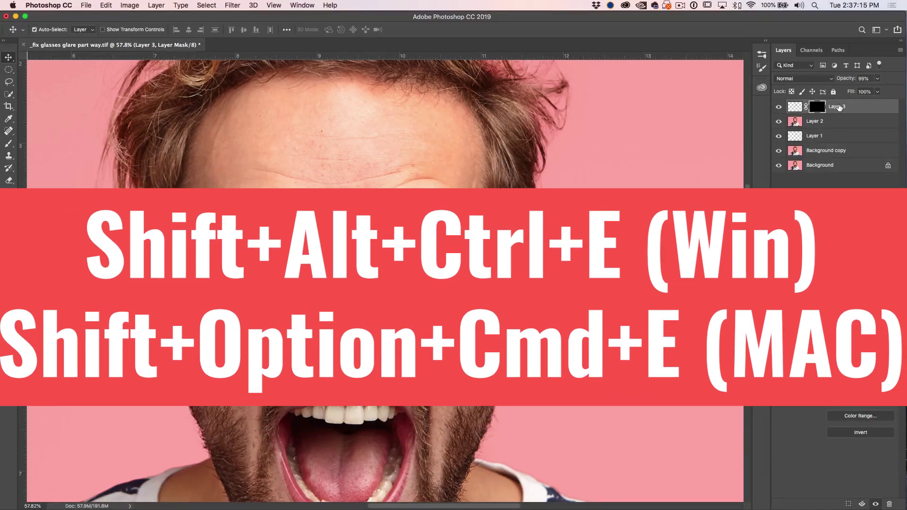
{"action": "key", "text": "shift+alt+super+e"}
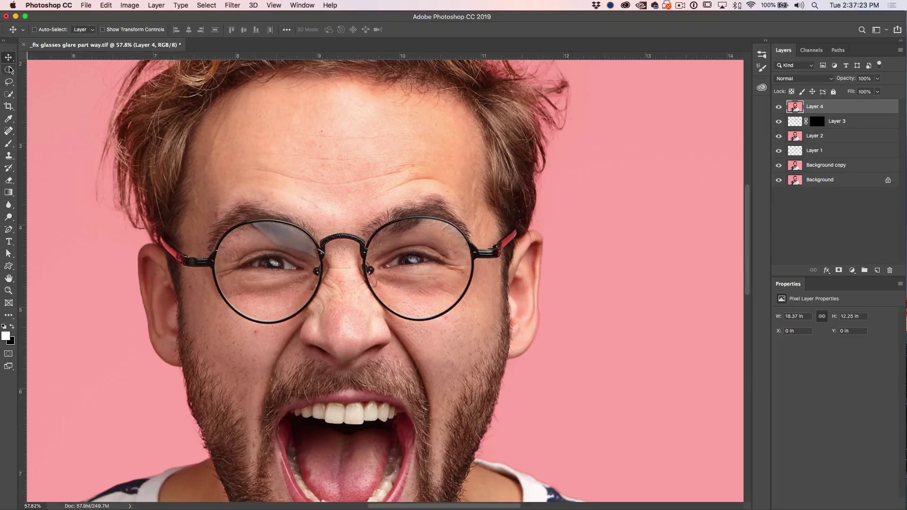
- Quick Select the right lens along its rim, subtracting the brow
{"action": "left_click", "coordinate": [8, 94]}
{"action": "mouse_move", "coordinate": [412, 251]}
{"action": "left_mouse_down"}
{"action": "mouse_move", "coordinate": [397, 257]}
{"action": "mouse_move", "coordinate": [411, 283]}
{"action": "mouse_move", "coordinate": [448, 285]}
{"action": "mouse_move", "coordinate": [446, 265]}
{"action": "left_mouse_up"}
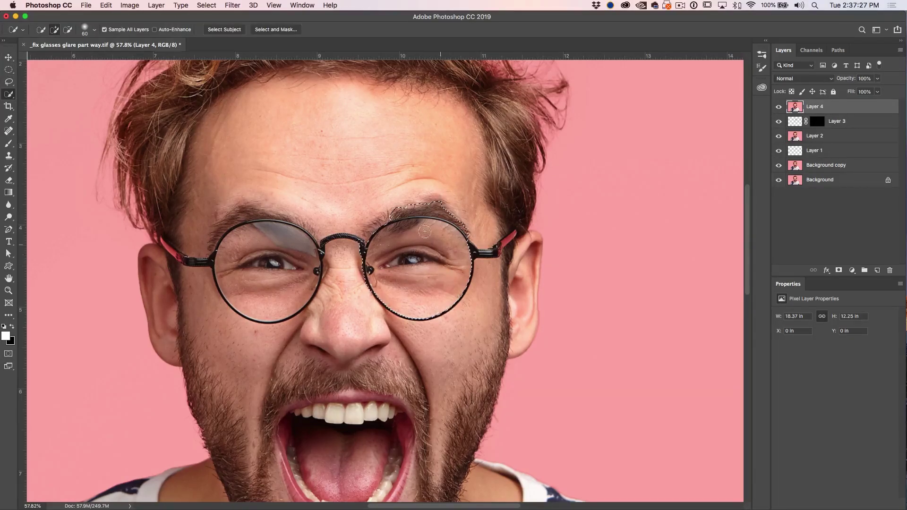
{"action": "mouse_move", "coordinate": [385, 199]}
{"action": "left_mouse_down"}
{"action": "mouse_move", "coordinate": [378, 202]}
{"action": "mouse_move", "coordinate": [444, 201]}
{"action": "left_mouse_up"}
{"action": "left_click_drag", "start_coordinate": [398, 229], "coordinate": [418, 230]}
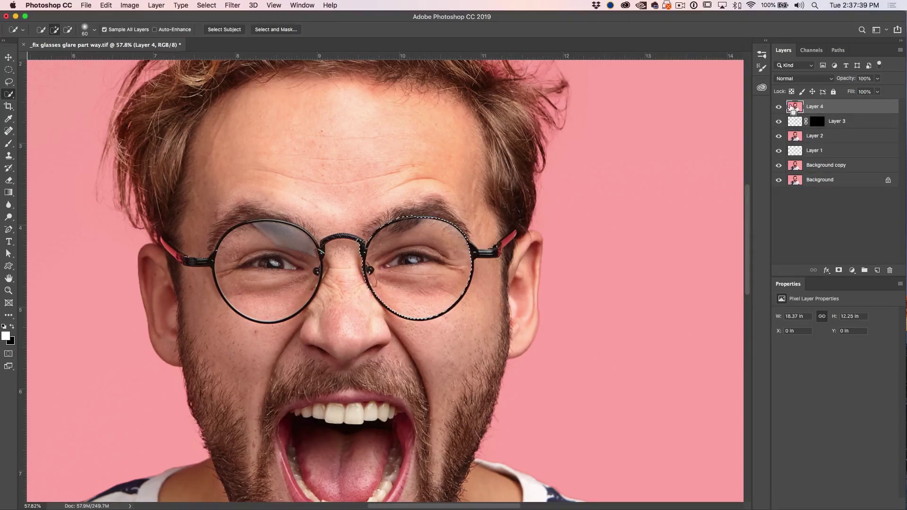
- Copy the lens selection to a new Layer 5, check it alone, and start a free transform
{"action": "key", "text": "super+j"}
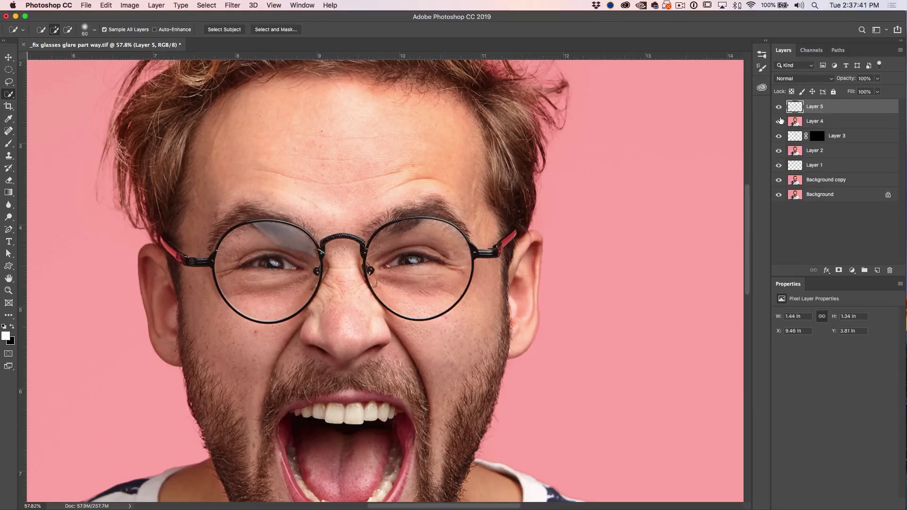
{"action": "left_click_drag", "start_coordinate": [780, 121], "coordinate": [779, 203]}
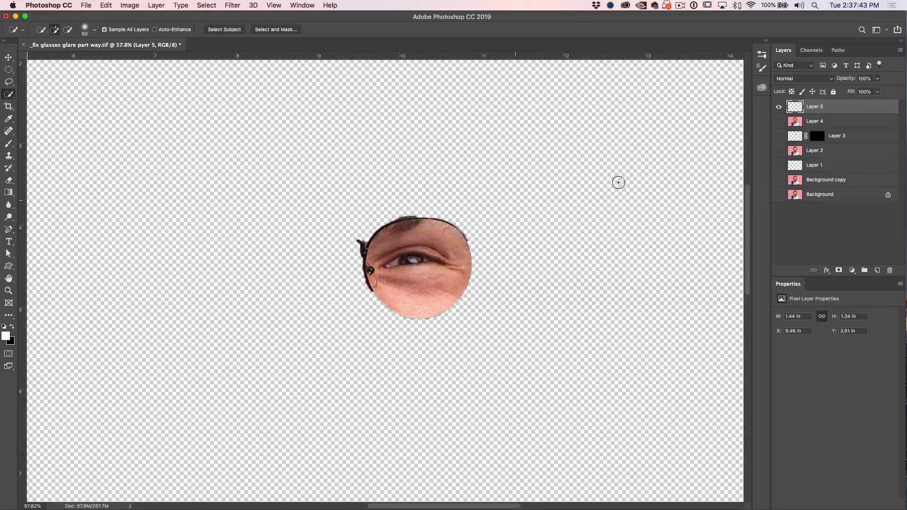
{"action": "left_click_drag", "start_coordinate": [779, 121], "coordinate": [779, 200]}
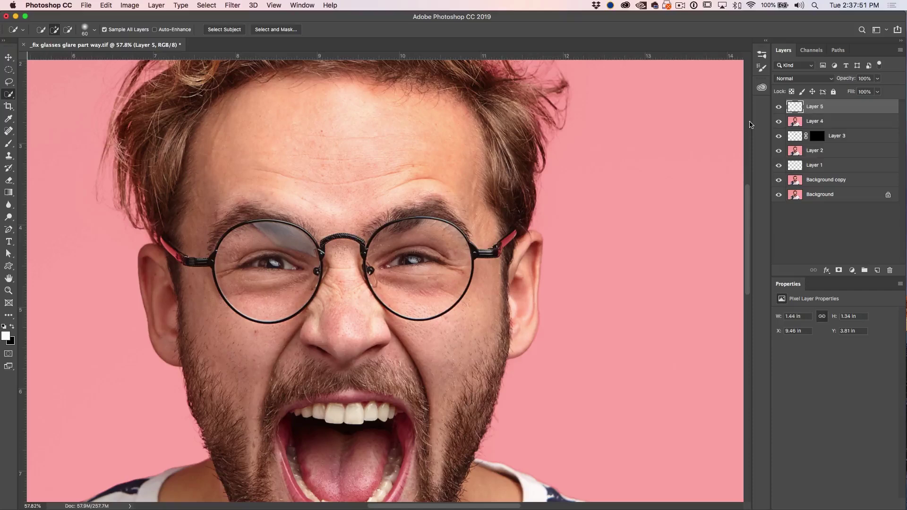
{"action": "key", "text": "super+t"}
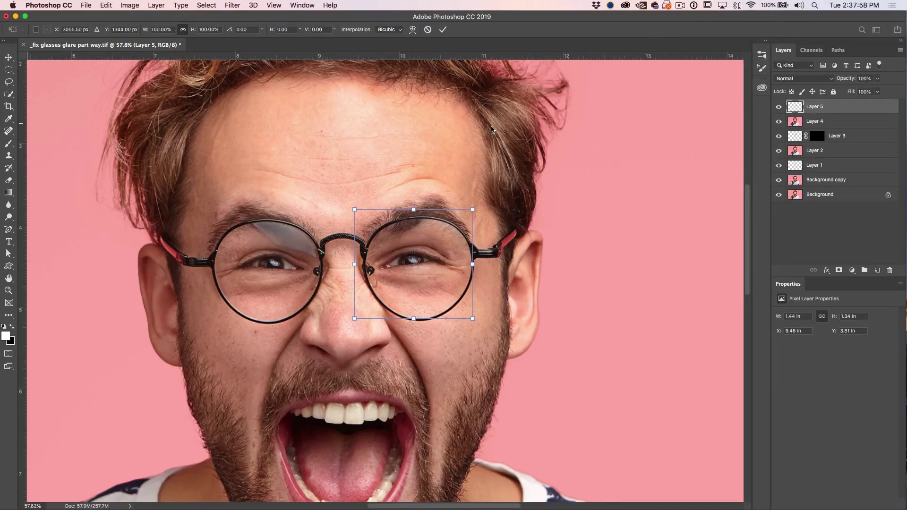
- Flip the Layer 5 lens patch horizontally and commit the transform
{"action": "right_click", "coordinate": [416, 240]}
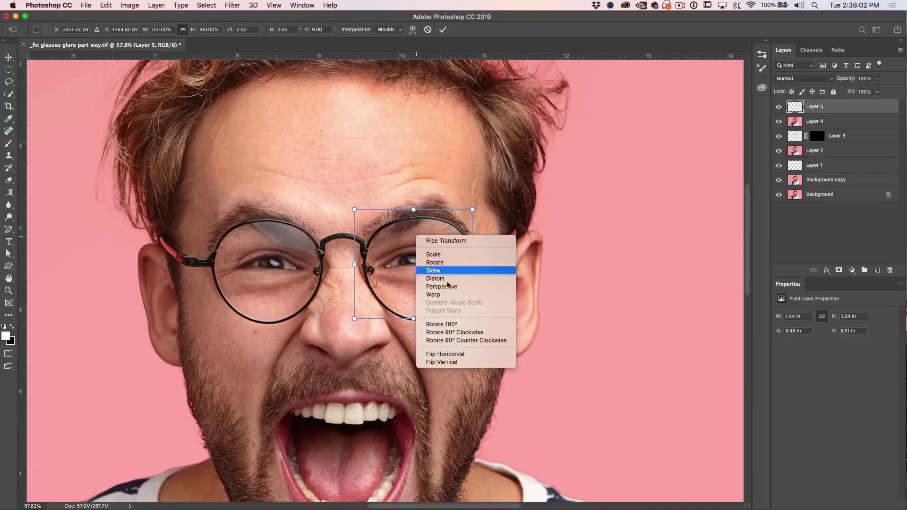
{"action": "left_click", "coordinate": [465, 358]}
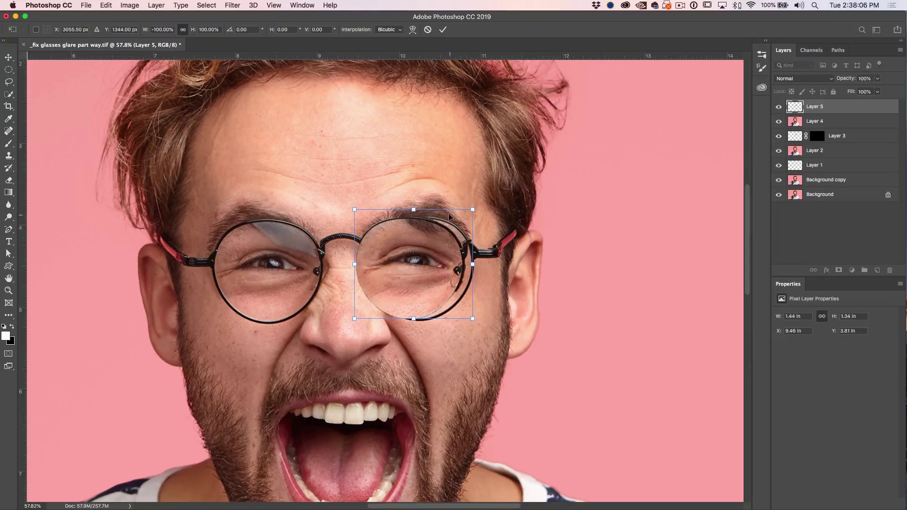
{"action": "key", "text": "Return"}
{"action": "key", "text": "w"}
- Move the flipped patch over the left lens, then hide it to view the glare
{"action": "key", "text": "v"}
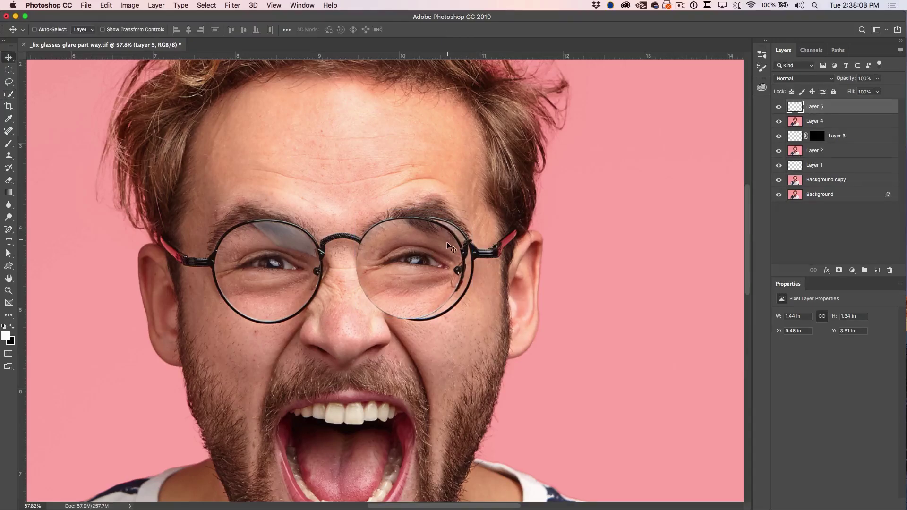
{"action": "left_click_drag", "start_coordinate": [447, 245], "coordinate": [305, 243]}
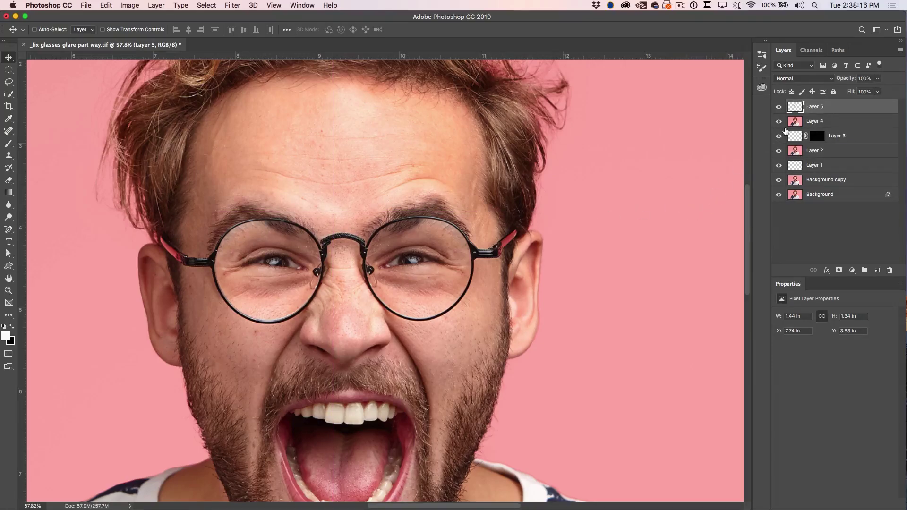
{"action": "left_click", "coordinate": [779, 108]}
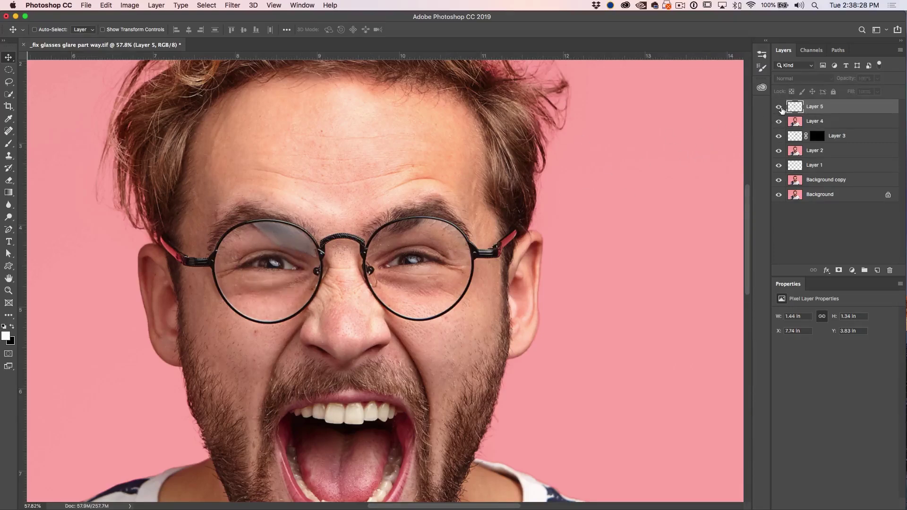
- Show Layer 5, zoom in, set it to Difference, and nudge it into line with the left lens
{"action": "left_click", "coordinate": [778, 107]}
{"action": "scroll", "coordinate": [289, 233], "scroll_direction": "up", "scroll_amount": 1}
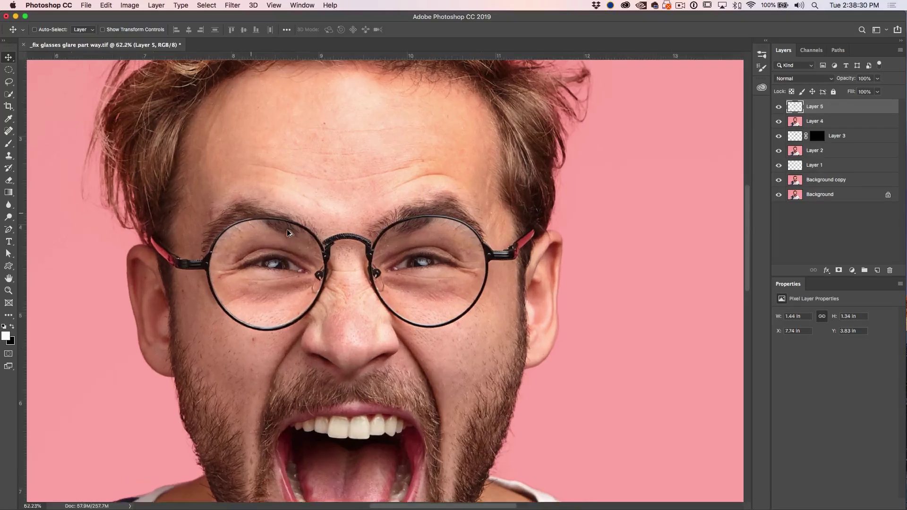
{"action": "scroll", "coordinate": [289, 232], "scroll_direction": "up", "scroll_amount": 5}
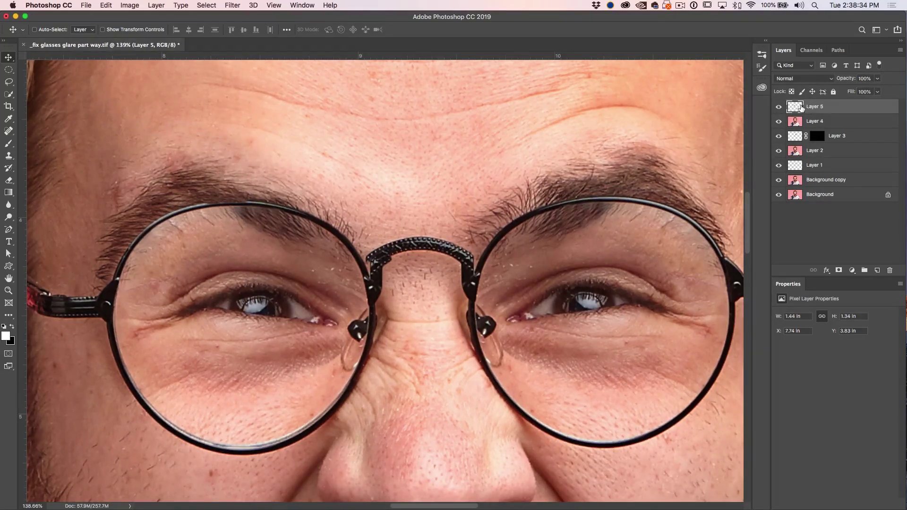
{"action": "left_click", "coordinate": [803, 78]}
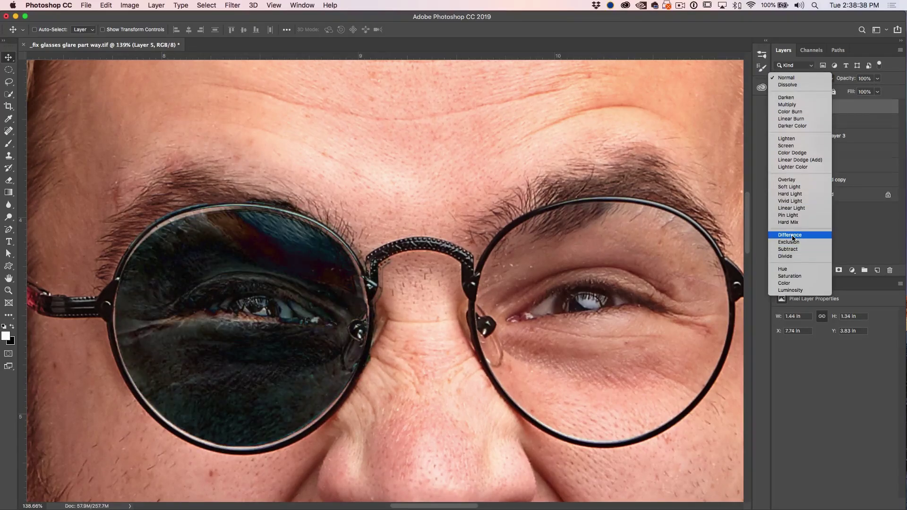
{"action": "left_click", "coordinate": [793, 236]}
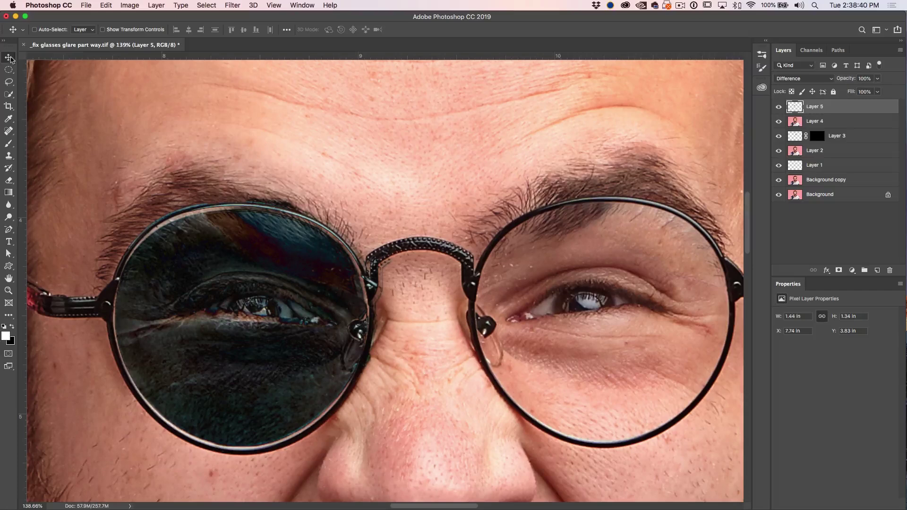
{"action": "left_click_drag", "start_coordinate": [294, 301], "coordinate": [293, 305]}
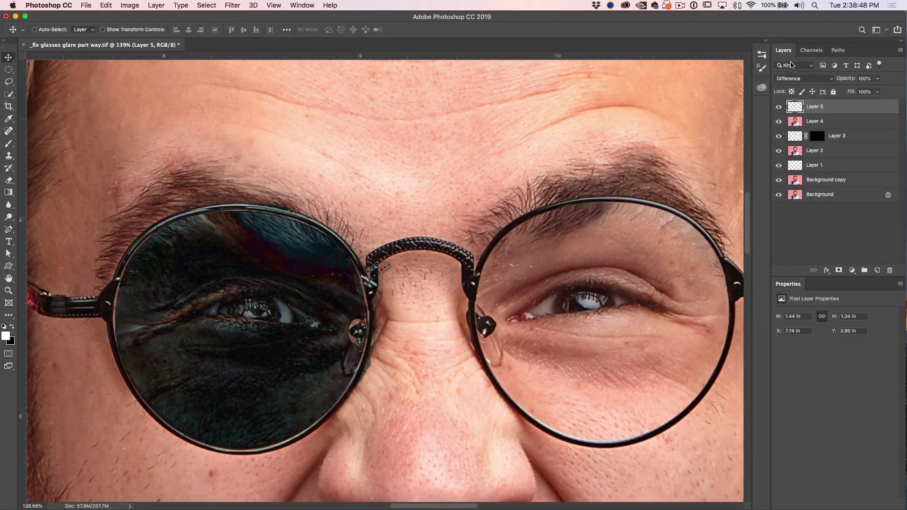
- Return Layer 5 to Normal blending and add a black layer mask
{"action": "left_click", "coordinate": [795, 79]}
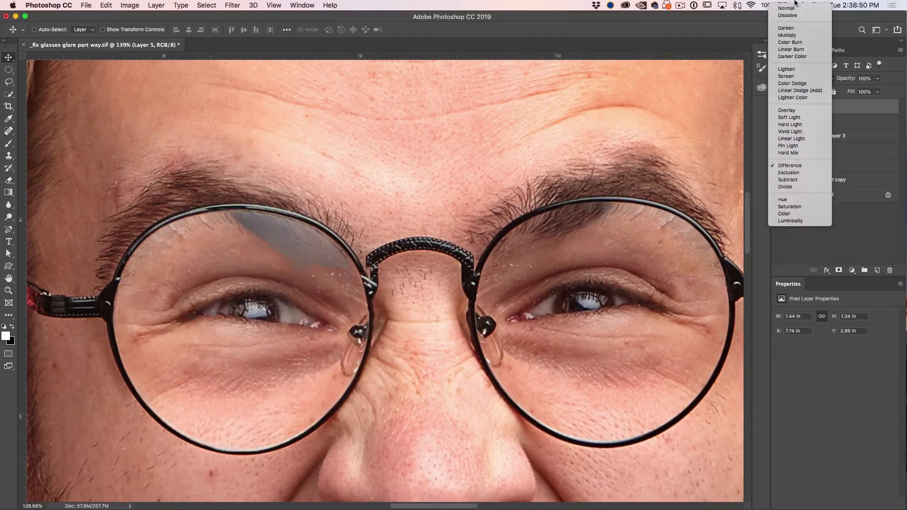
{"action": "left_click", "coordinate": [794, 8]}
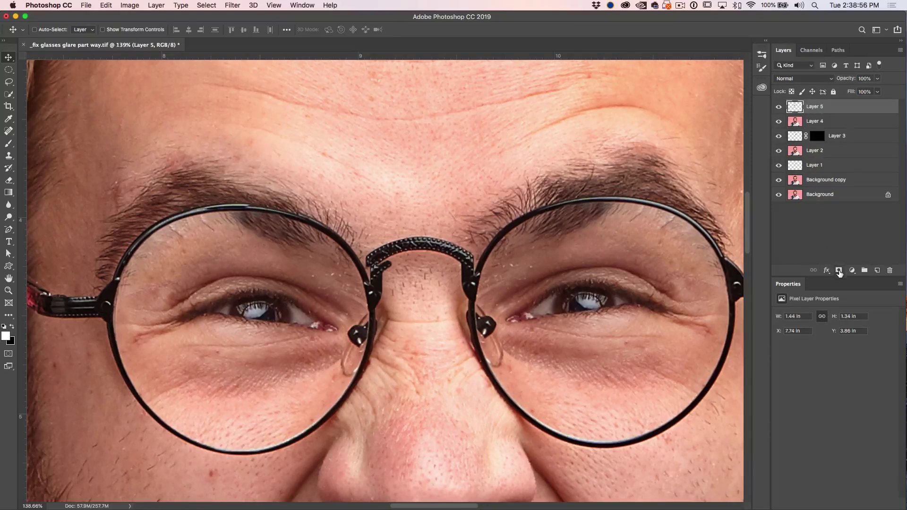
{"action": "left_click", "coordinate": [838, 271], "text": "alt"}
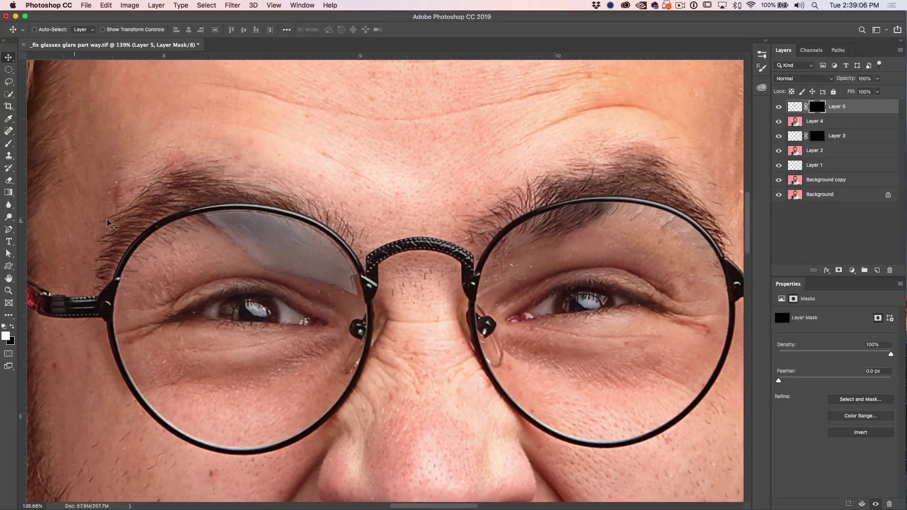
- Paint Layer 5's mask open over the left lens glare with a 60 px brush
{"action": "left_click", "coordinate": [8, 143]}
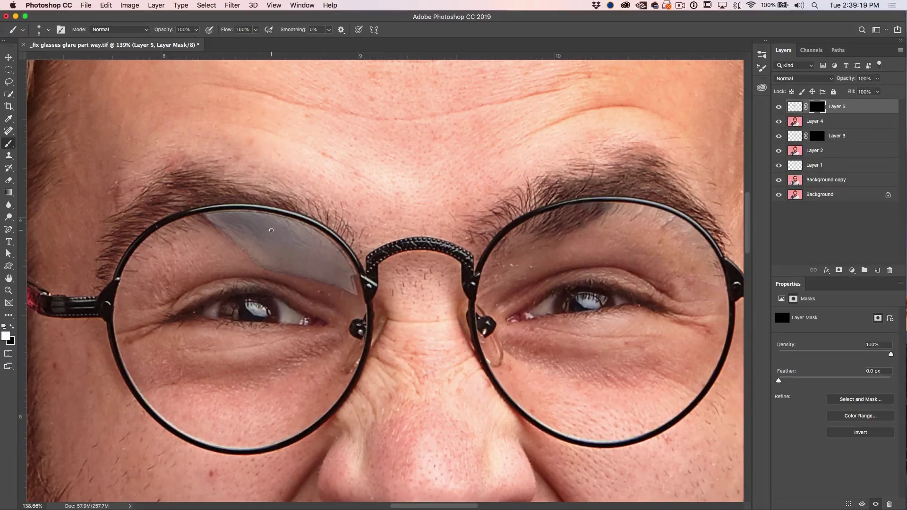
{"action": "key", "text": "bracketright"}
{"action": "key", "text": "bracketright"}
{"action": "key", "text": "bracketright"}
{"action": "key", "text": "bracketright"}
{"action": "key", "text": "bracketright"}
{"action": "key", "text": "bracketright"}
{"action": "key", "text": "bracketright"}
{"action": "key", "text": "bracketleft"}
{"action": "mouse_move", "coordinate": [209, 224]}
{"action": "left_mouse_down"}
{"action": "mouse_move", "coordinate": [286, 233]}
{"action": "mouse_move", "coordinate": [321, 250]}
{"action": "mouse_move", "coordinate": [353, 284]}
{"action": "mouse_move", "coordinate": [257, 242]}
{"action": "mouse_move", "coordinate": [253, 250]}
{"action": "mouse_move", "coordinate": [345, 289]}
{"action": "left_mouse_up"}
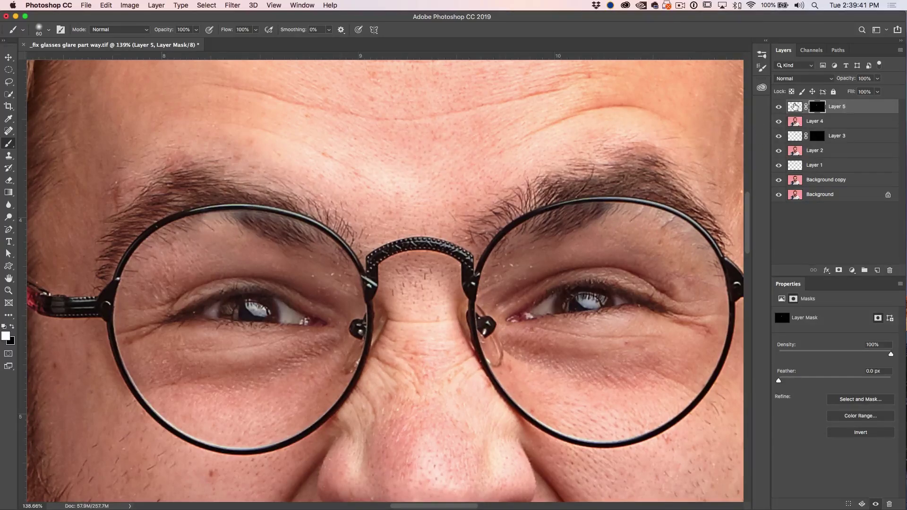
{"action": "left_click", "coordinate": [795, 107]}
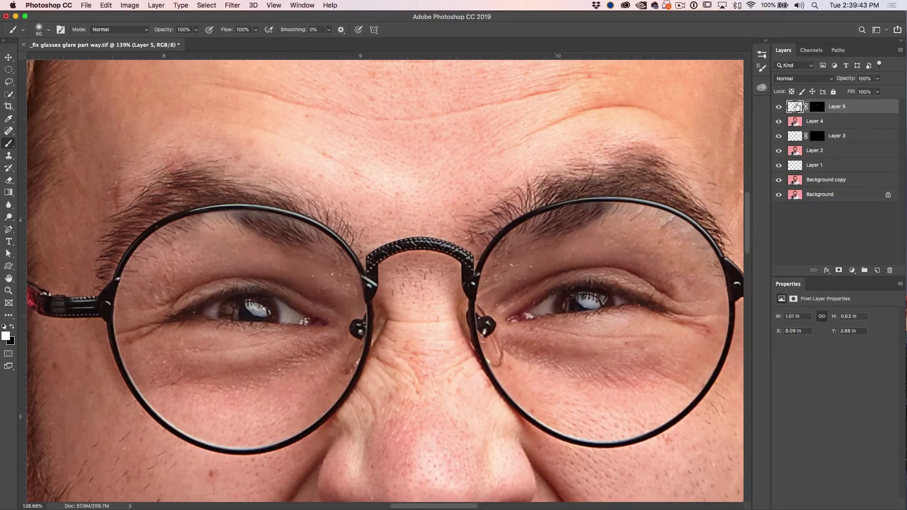
- Apply Levels to the patch pixels with the output white lowered to 228
{"action": "key", "text": "super+l"}
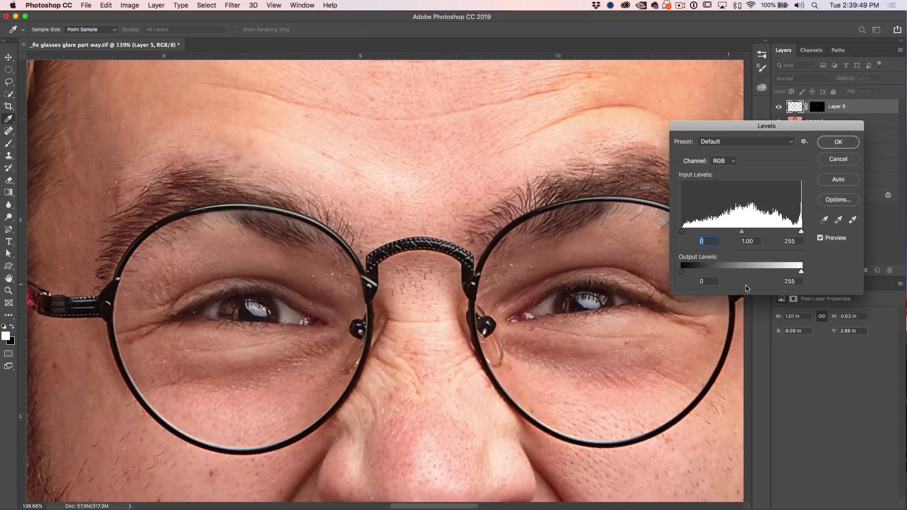
{"action": "left_click_drag", "start_coordinate": [802, 273], "coordinate": [788, 273]}
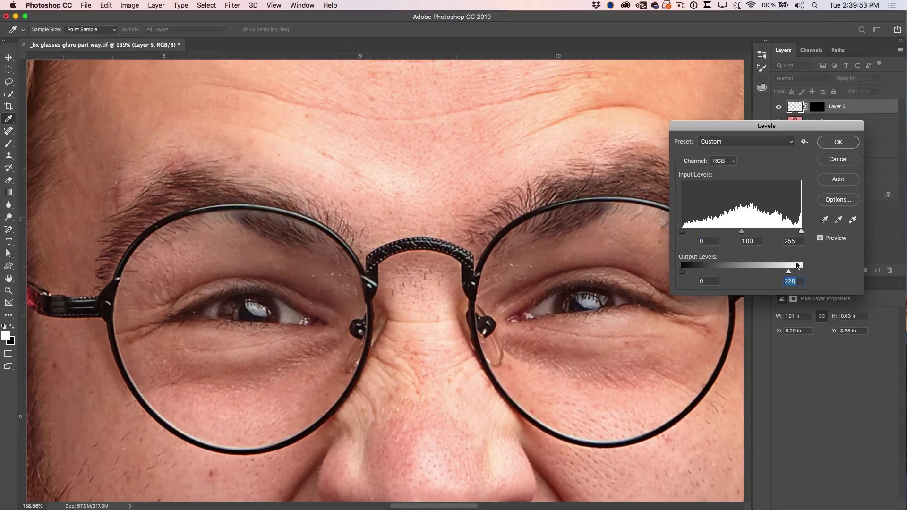
{"action": "left_click", "coordinate": [838, 141]}
{"action": "key", "text": "b"}
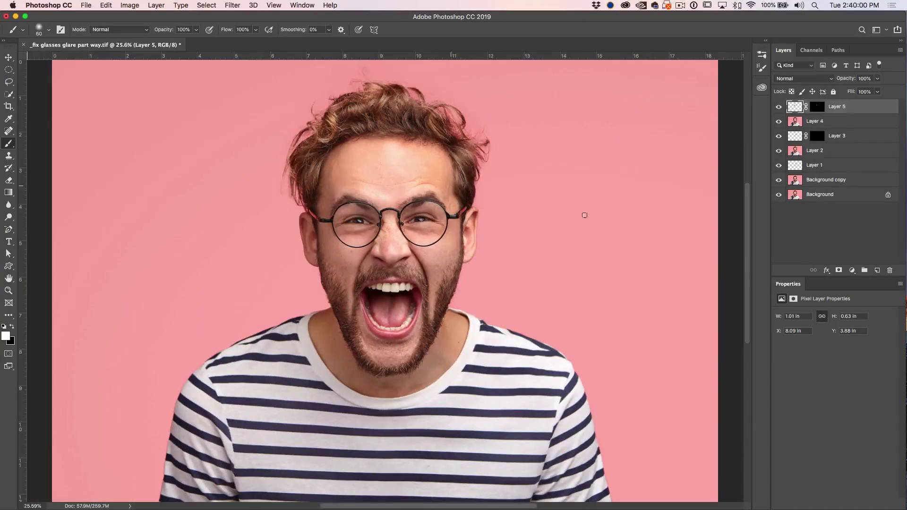
{"action": "mouse_move", "coordinate": [778, 106]}
{"action": "left_mouse_down"}
{"action": "mouse_move", "coordinate": [775, 184]}
{"action": "mouse_move", "coordinate": [782, 125]}
{"action": "left_mouse_up"}
{"action": "left_click", "coordinate": [778, 106]}
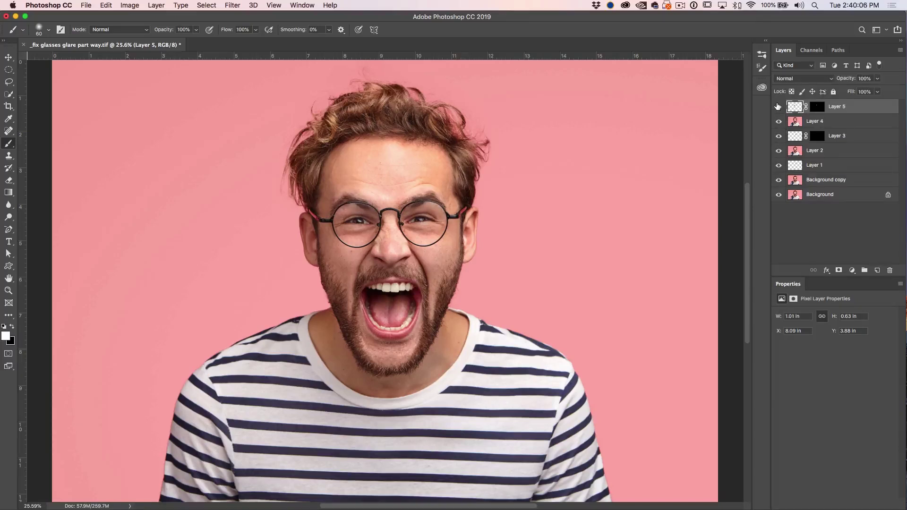